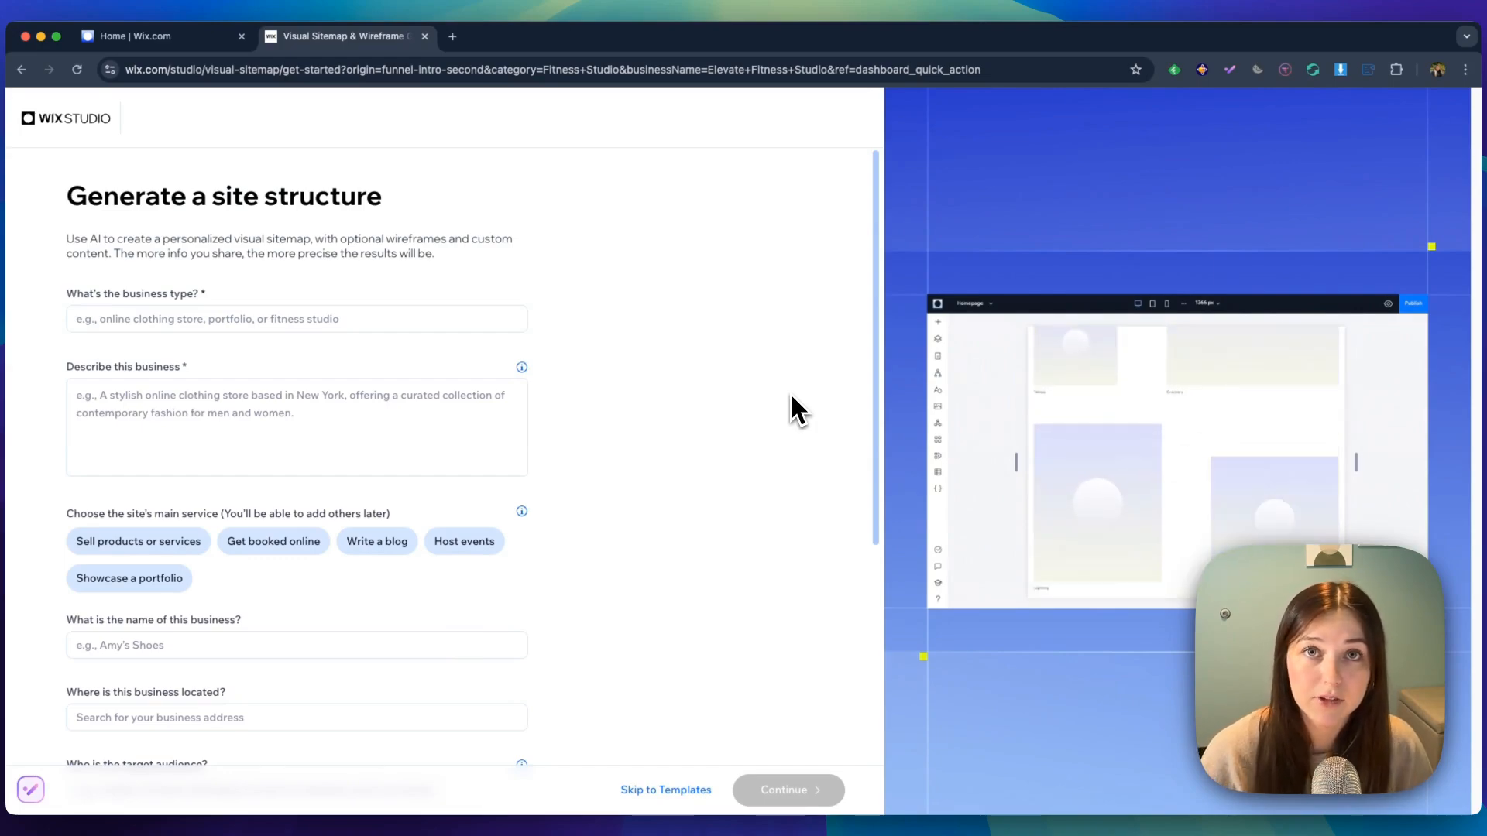
# - Enter "Fitness Studio" as the business type
pyautogui.click(267, 325)
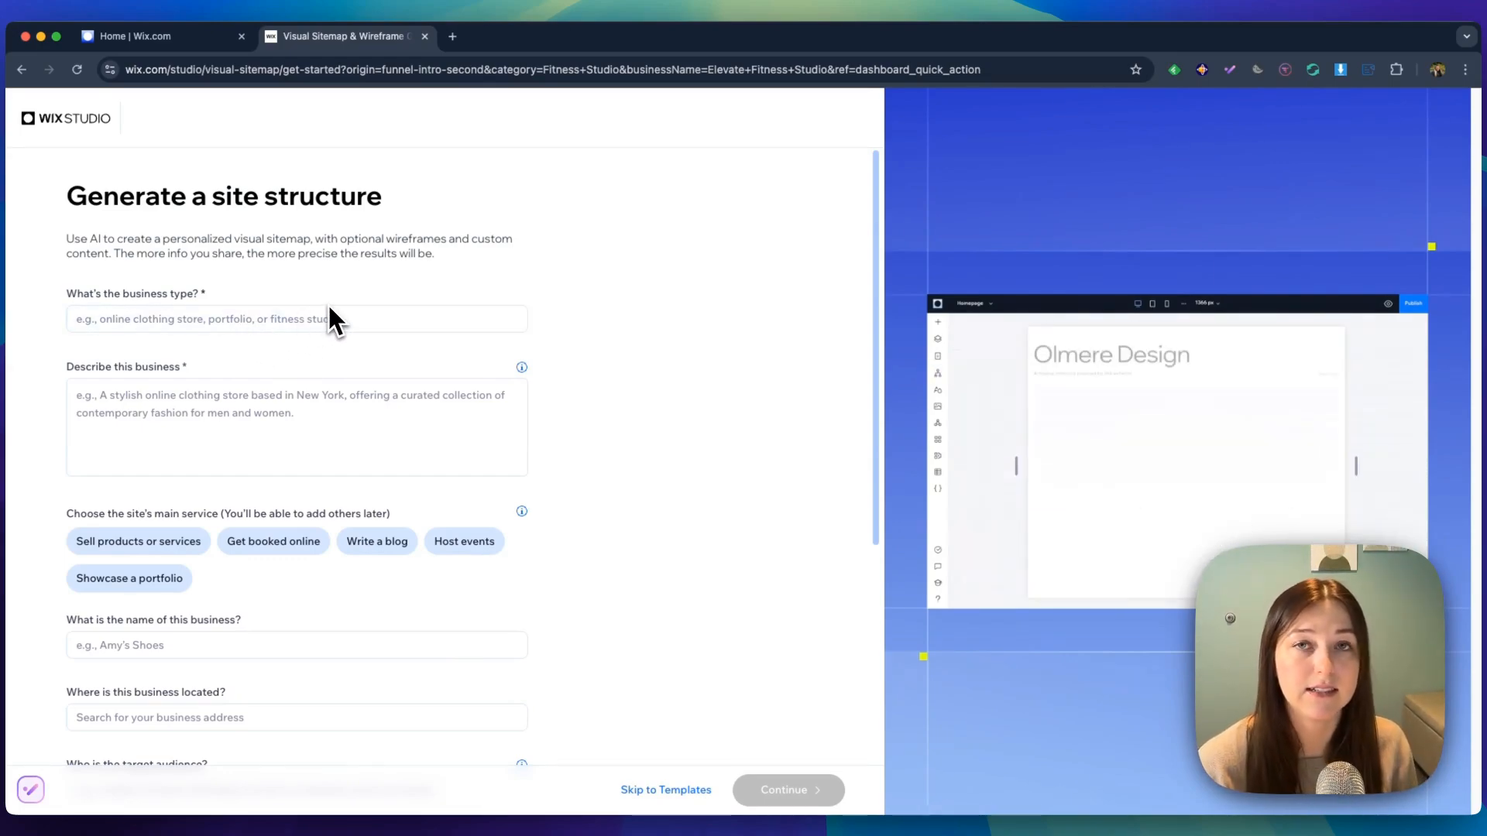
pyautogui.click(154, 323)
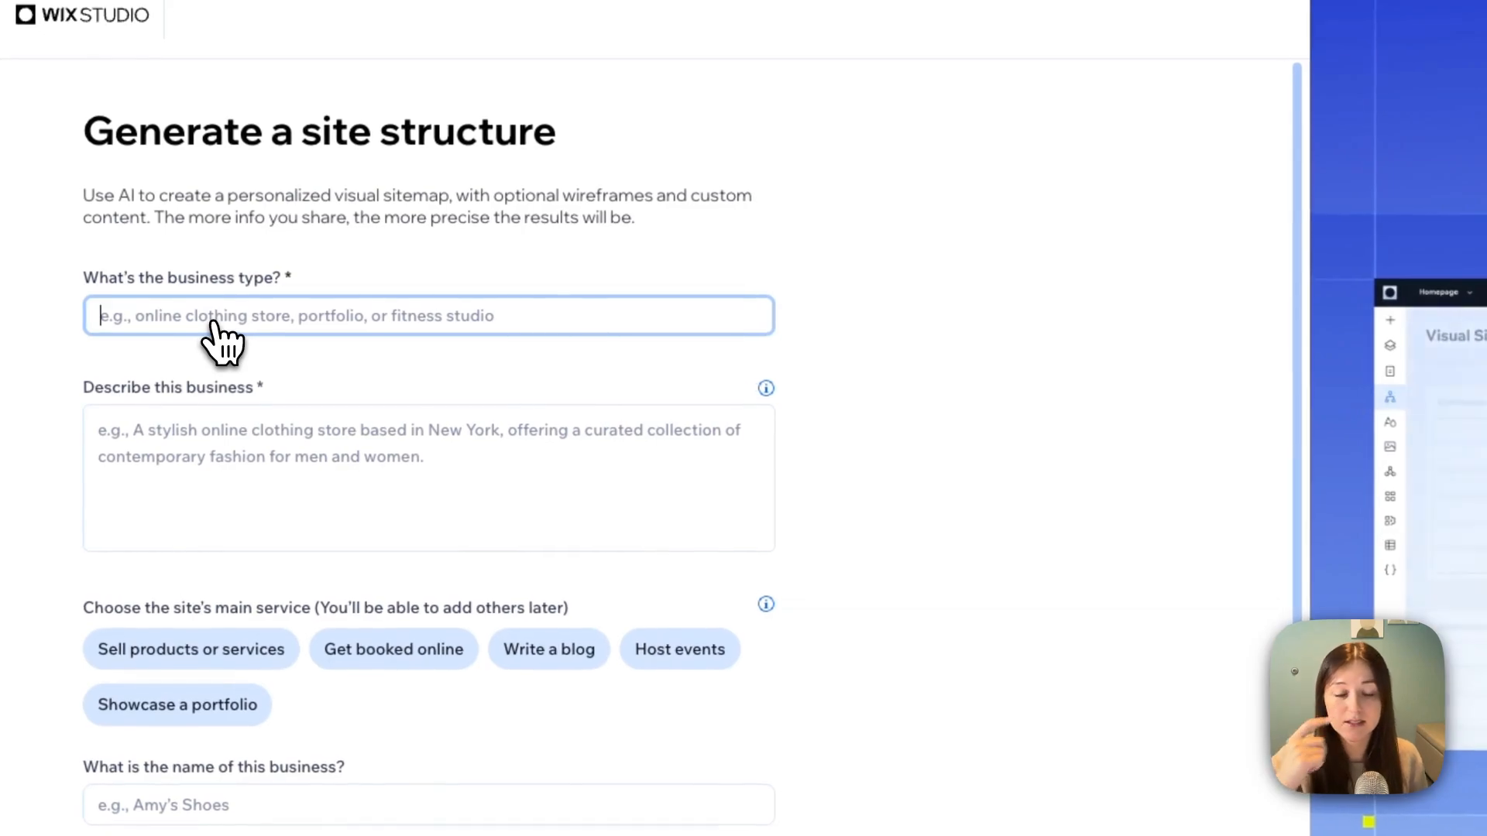
pyautogui.write('Fitness S')
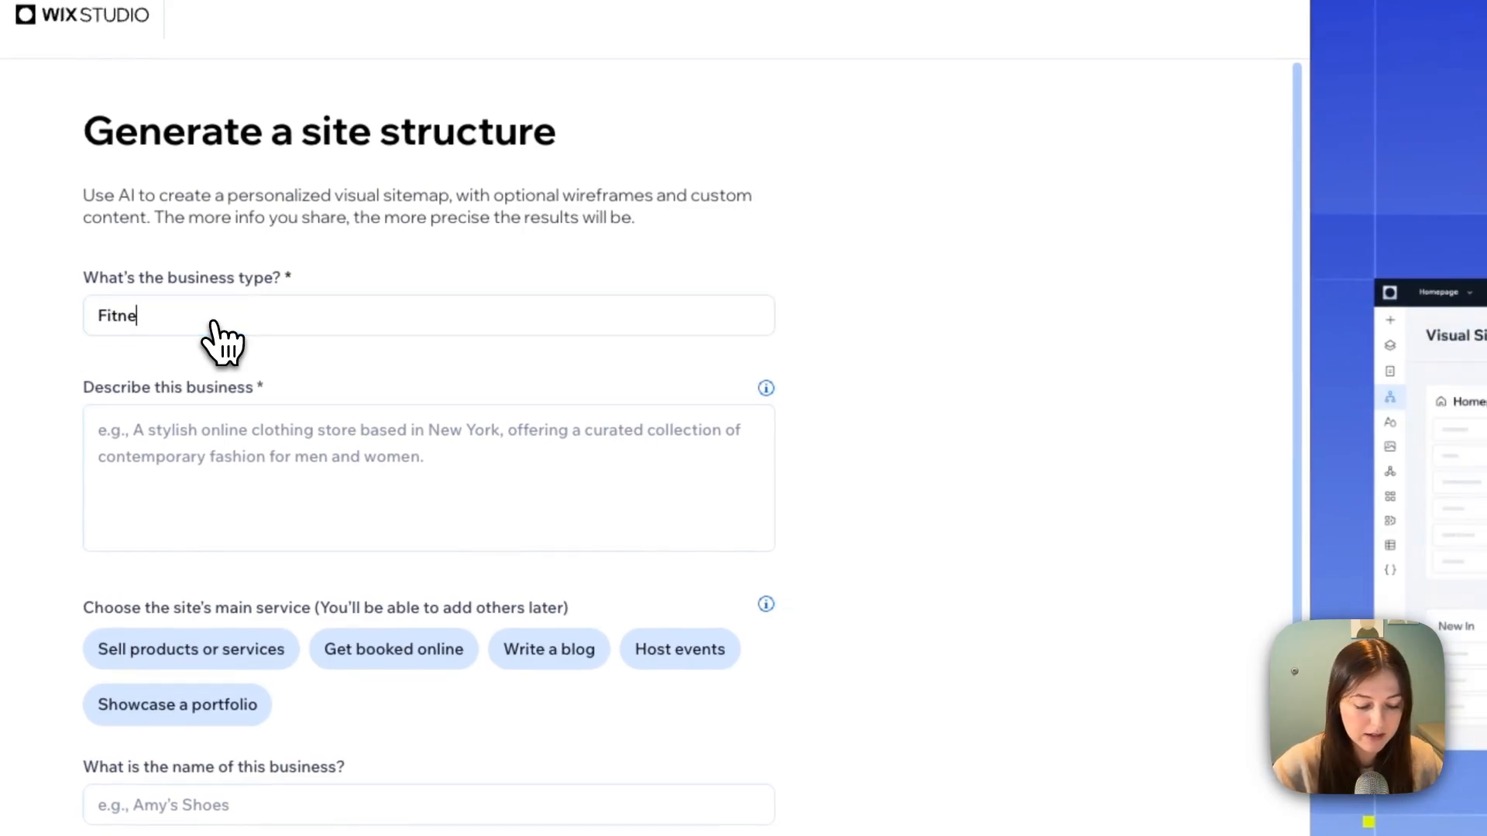
pyautogui.write('tudio')
# - Describe the business as a premium boutique fitness center offering personalized workout experiences, and choose "Sell products or services" as the main service
pyautogui.click(313, 437)
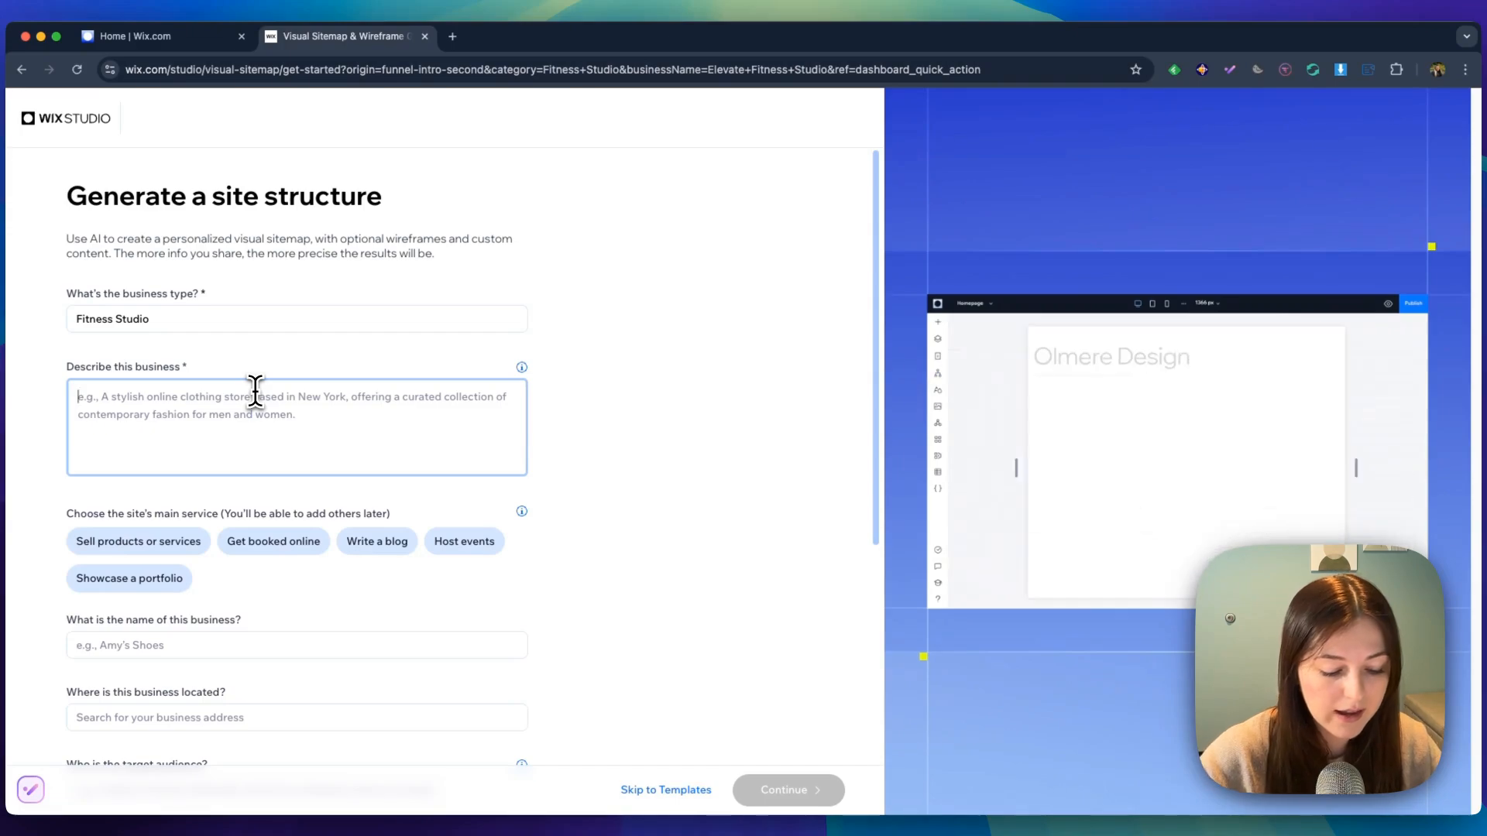
pyautogui.write('A premium boutique fitn')
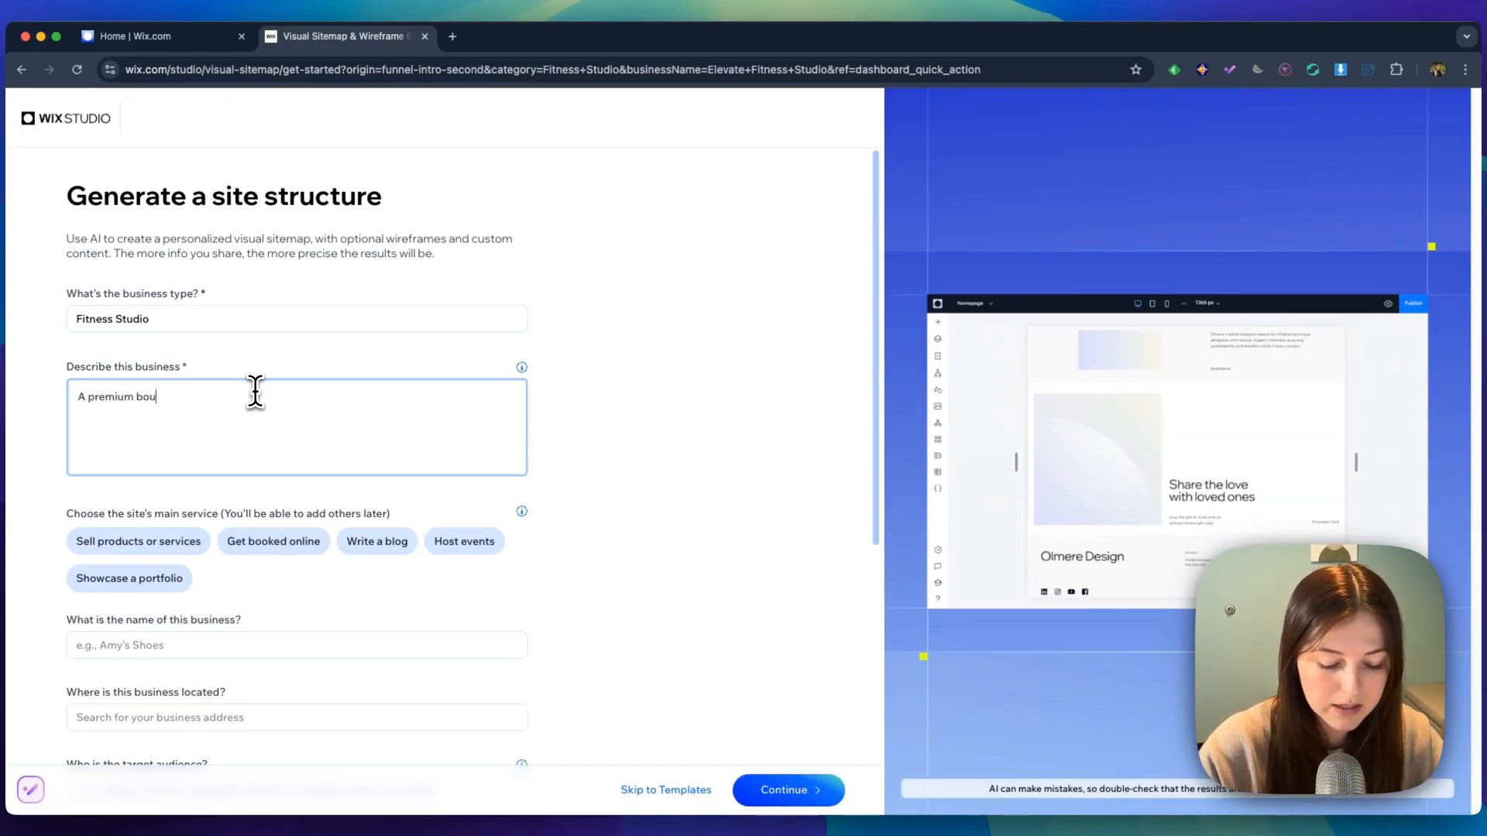
pyautogui.write('ess')
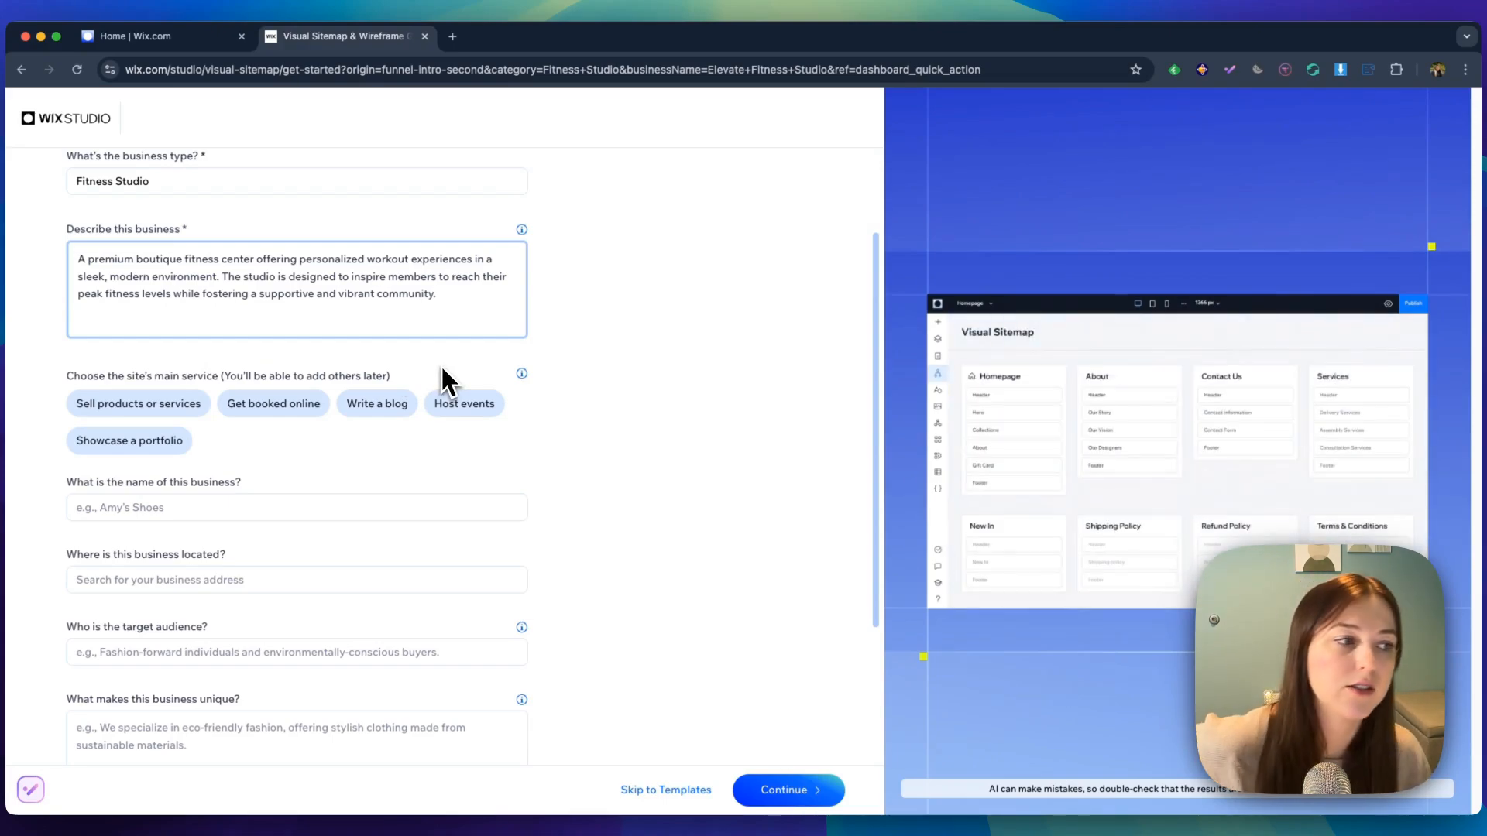
pyautogui.click(185, 409)
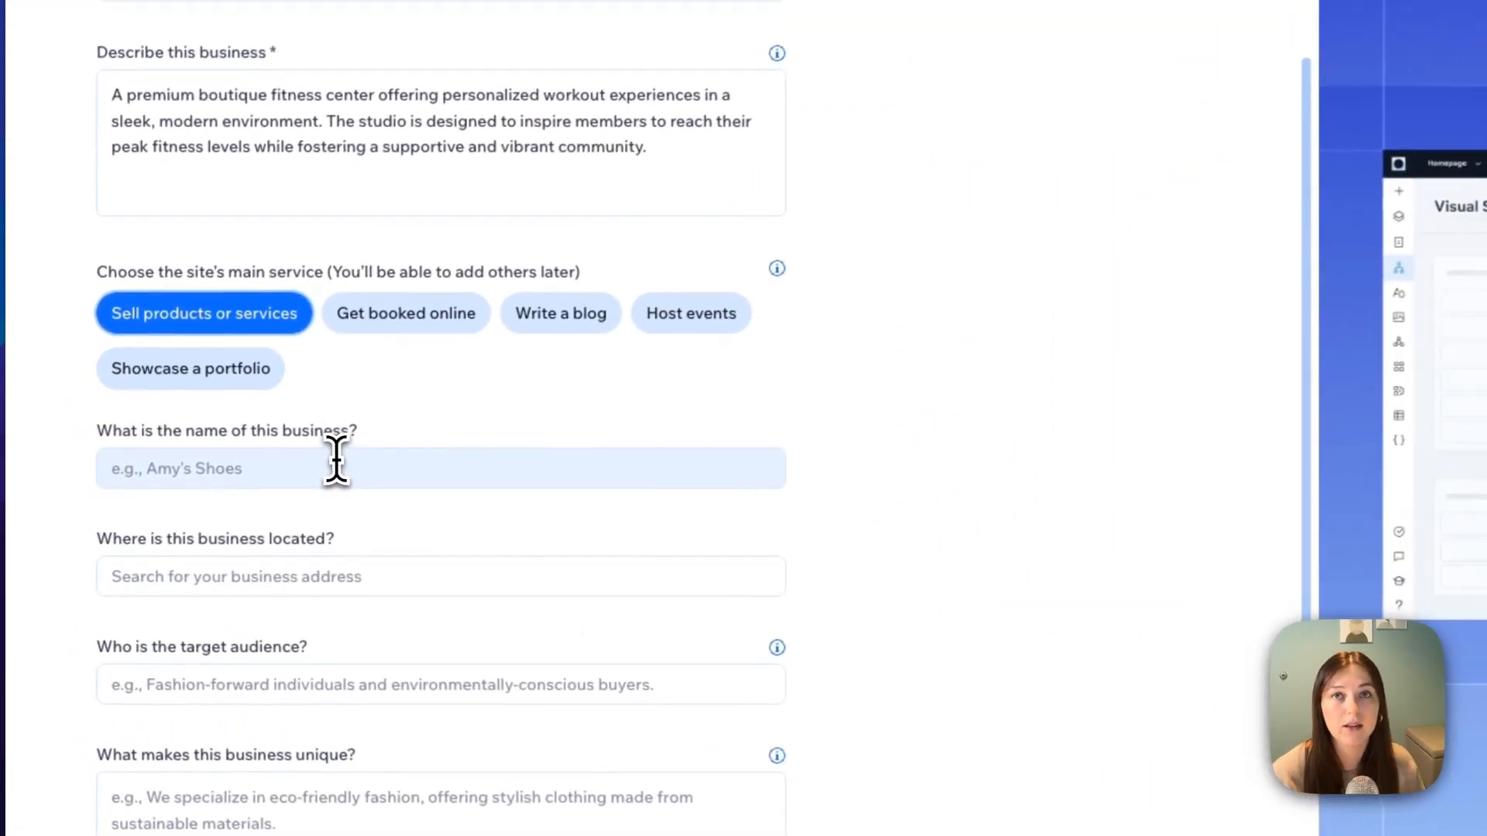
# - Name the business "Elevate Fitness Studio" and give its location as Boulder, Colorado
pyautogui.click(325, 466)
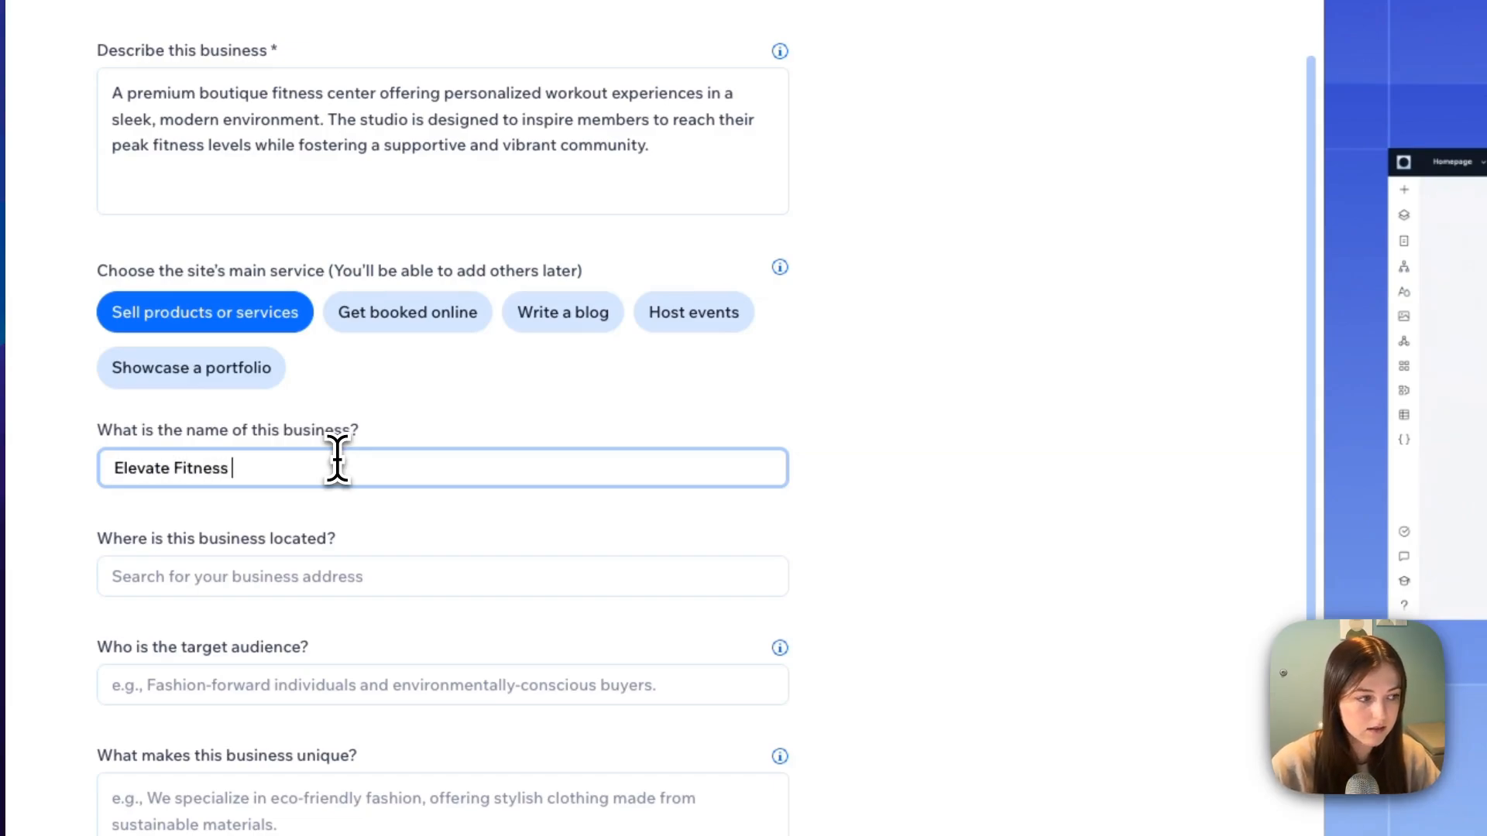
pyautogui.write('Elevate Fitness Studio')
pyautogui.click(371, 577)
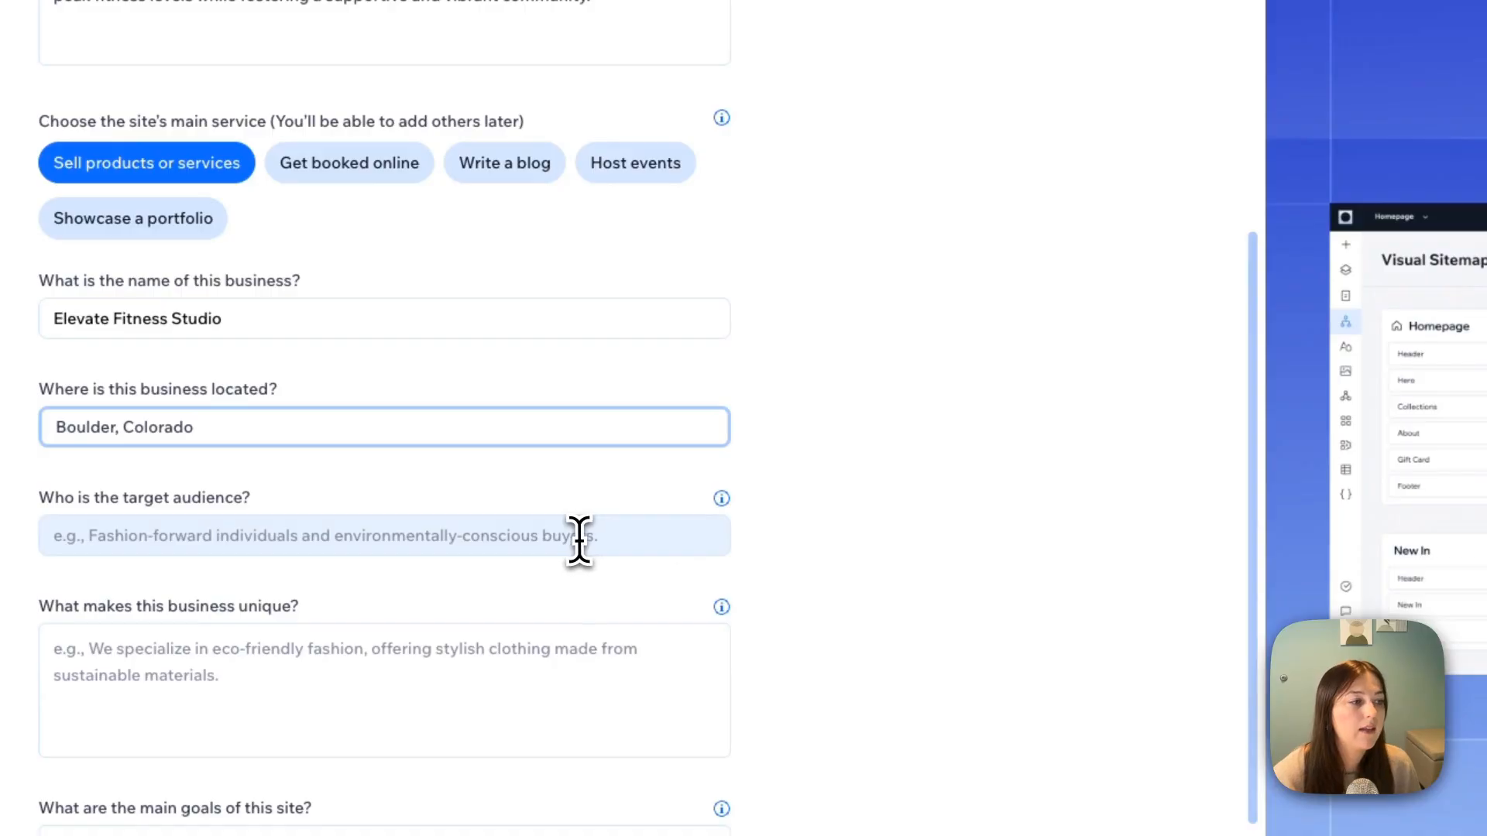
# - Enter the target audience: fitness enthusiasts looking for personalized, high-energy workouts and people seeking a community-oriented fitness environment
pyautogui.click(425, 652)
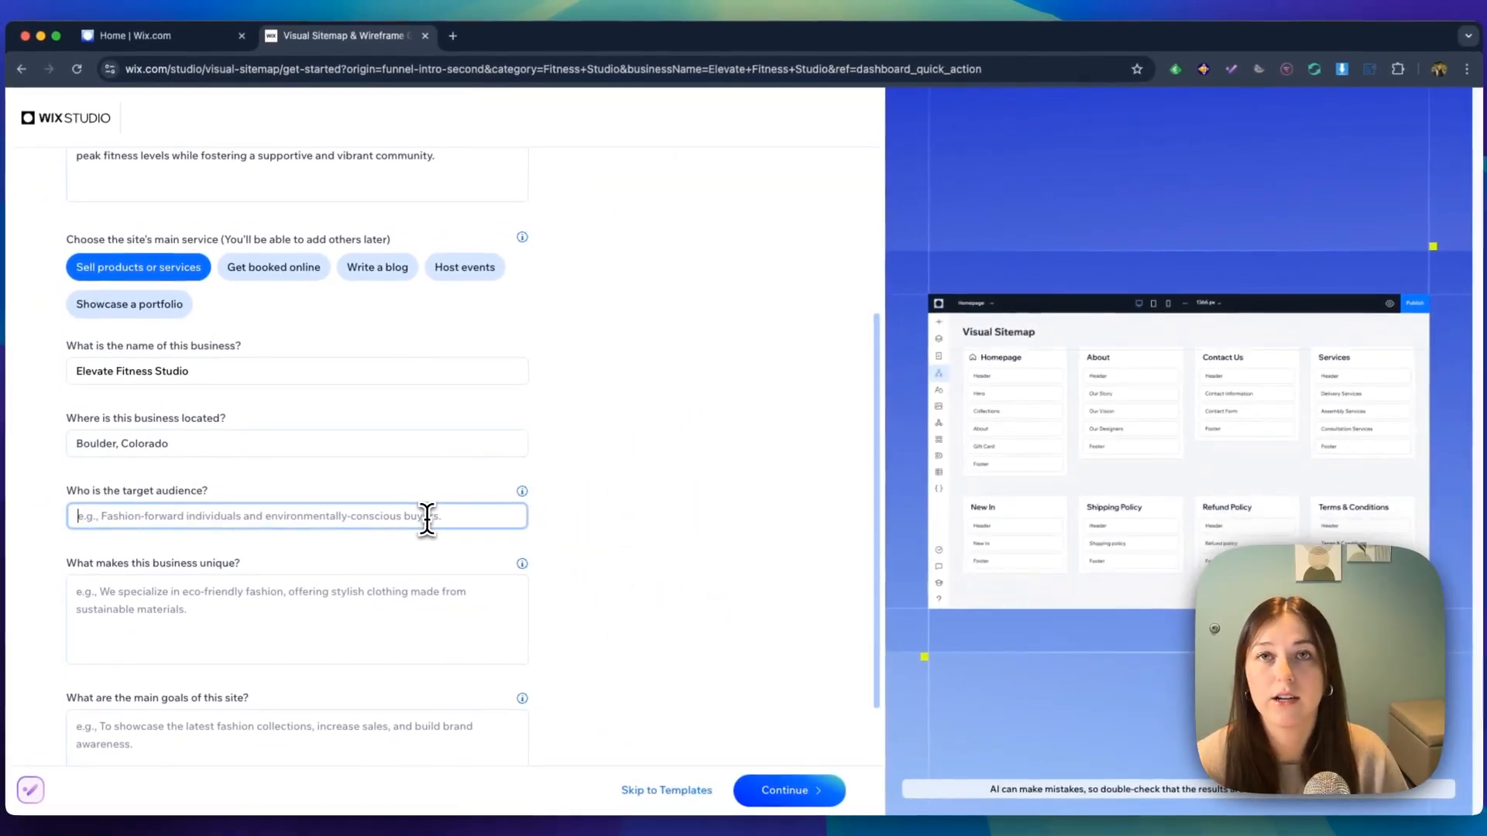
pyautogui.write('Fitness enthusiasts looking for personalized, high-energy workouts')
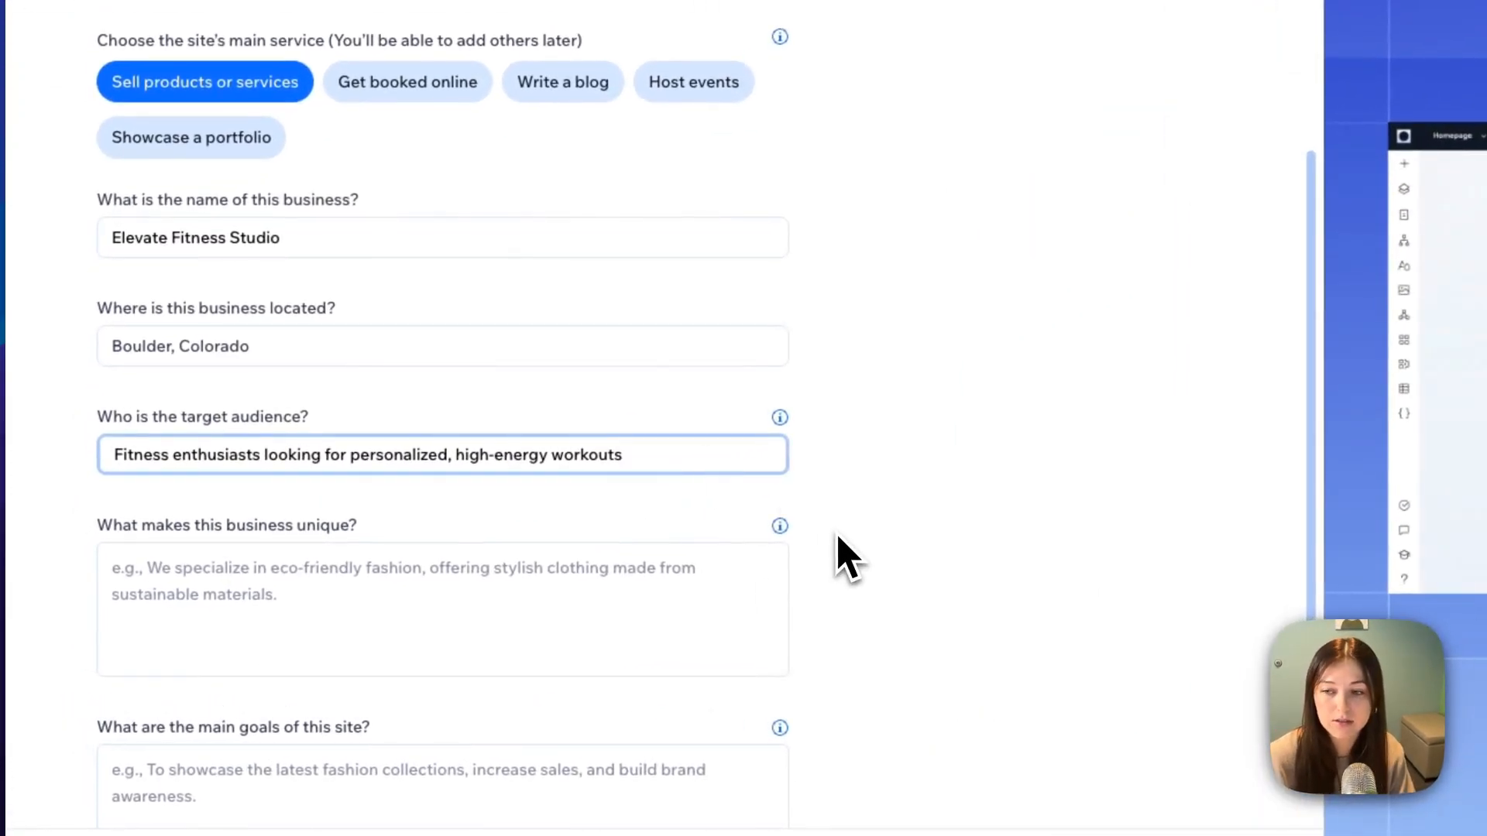
pyautogui.write(' and')
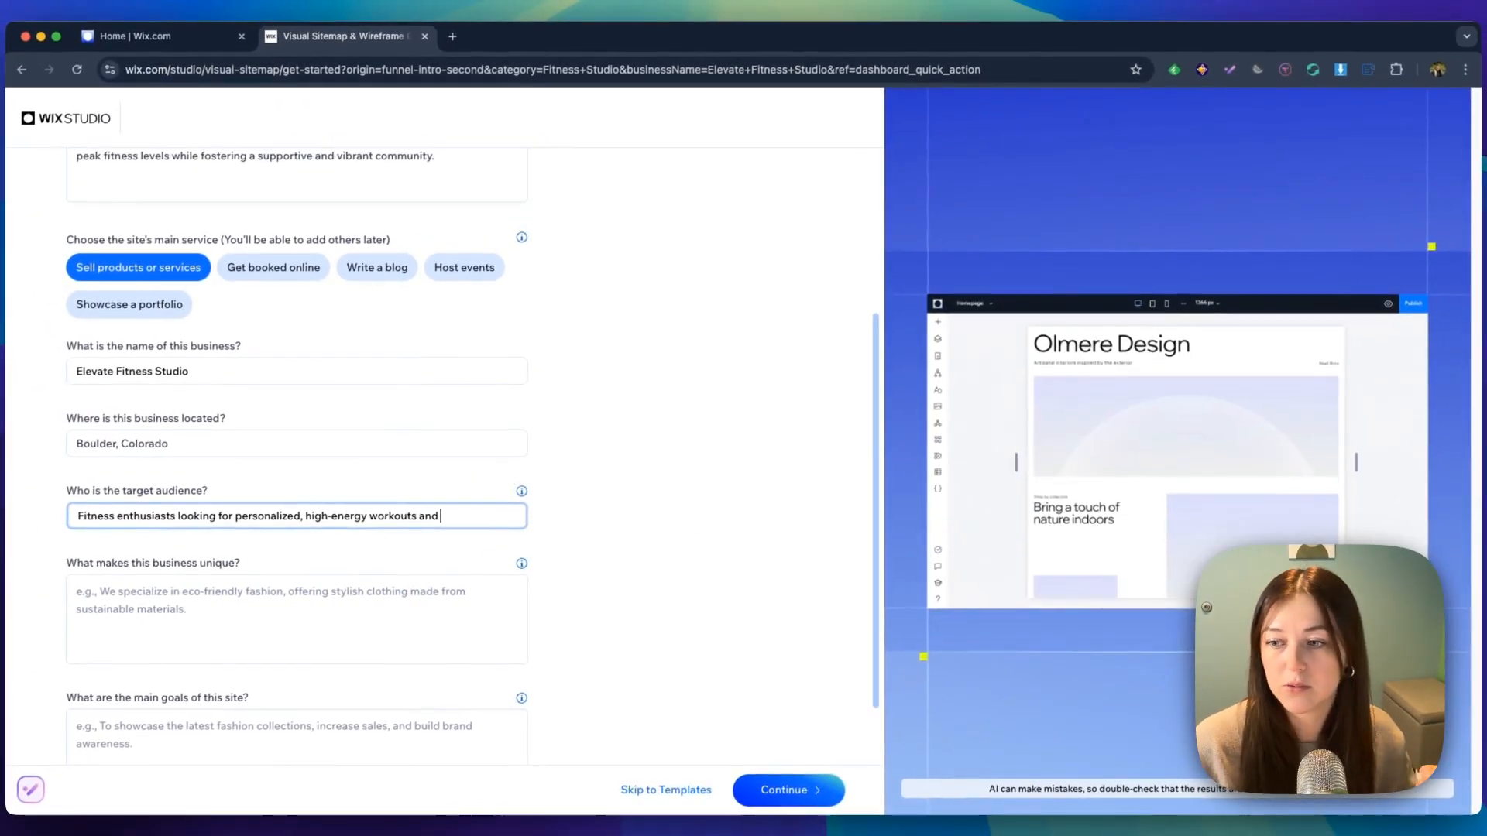
pyautogui.press('super+Tab')
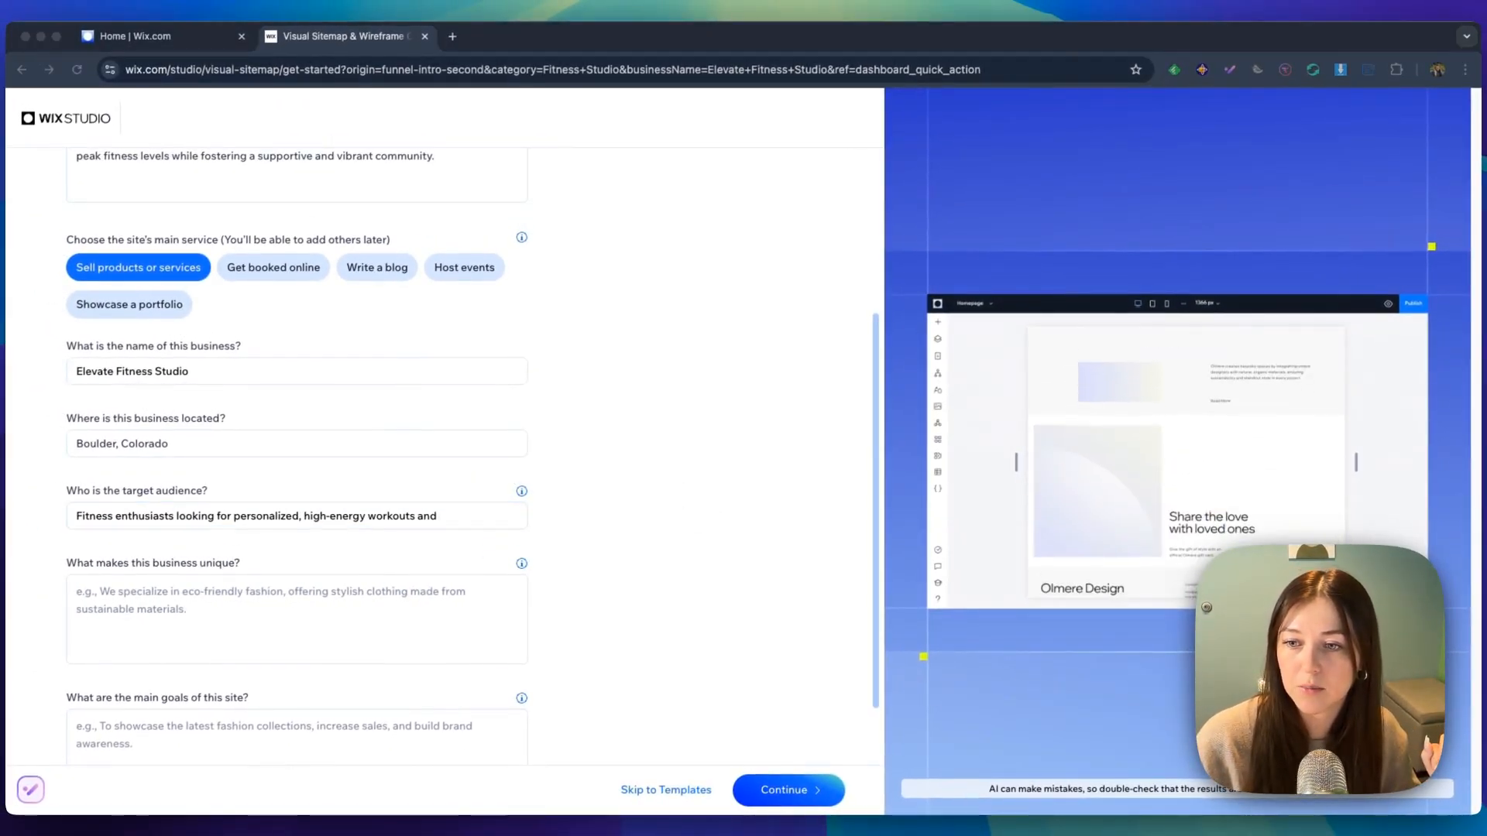
pyautogui.press('super+Tab')
pyautogui.write('People seeking a community-oriented fitness environment.')
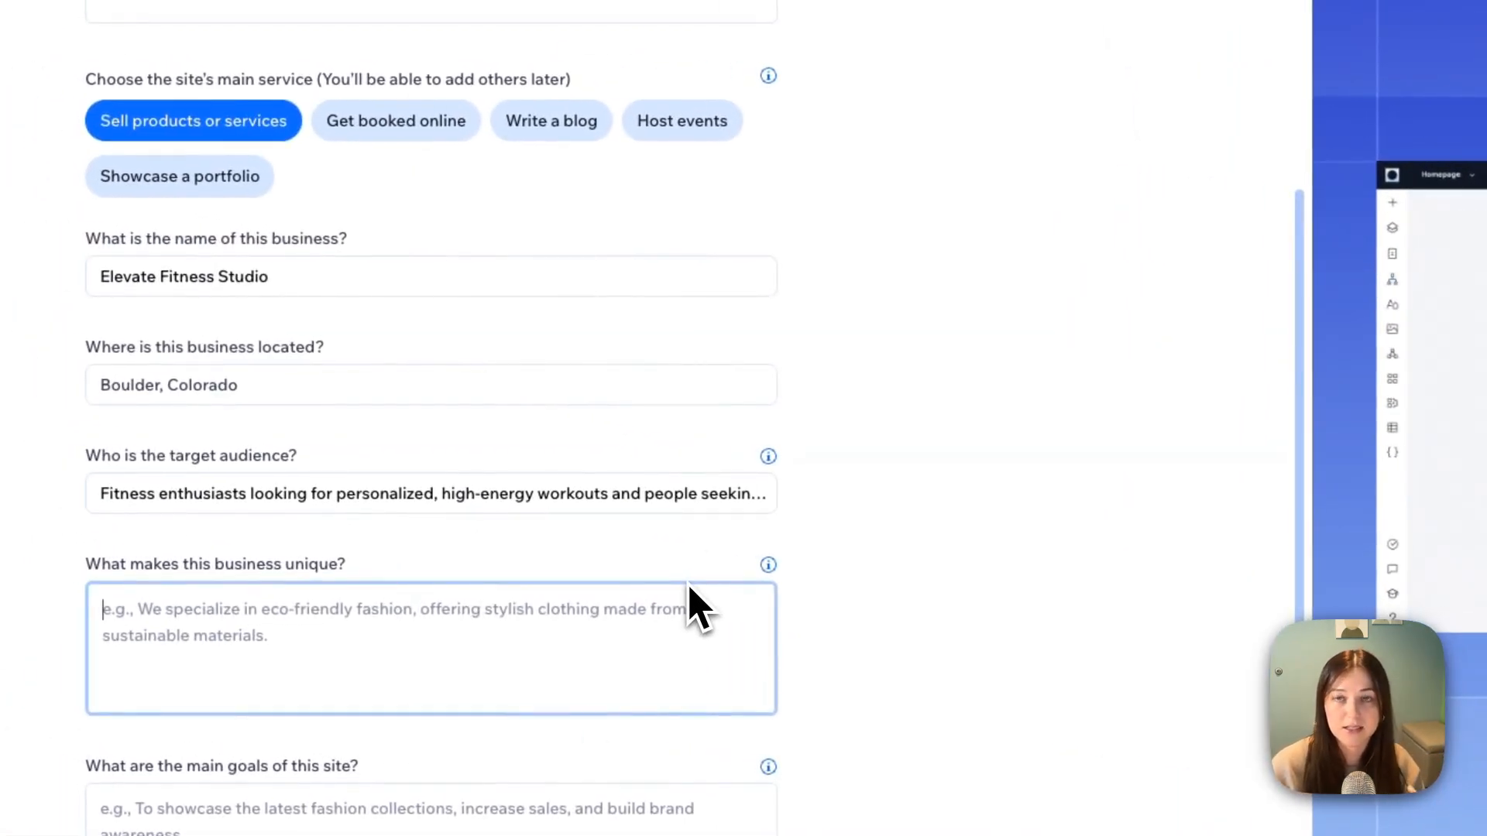
# - State what makes the business unique: "Tech-integrated workouts, hybrid classes, eco-friendly practices, and community events"
pyautogui.write('Tec')
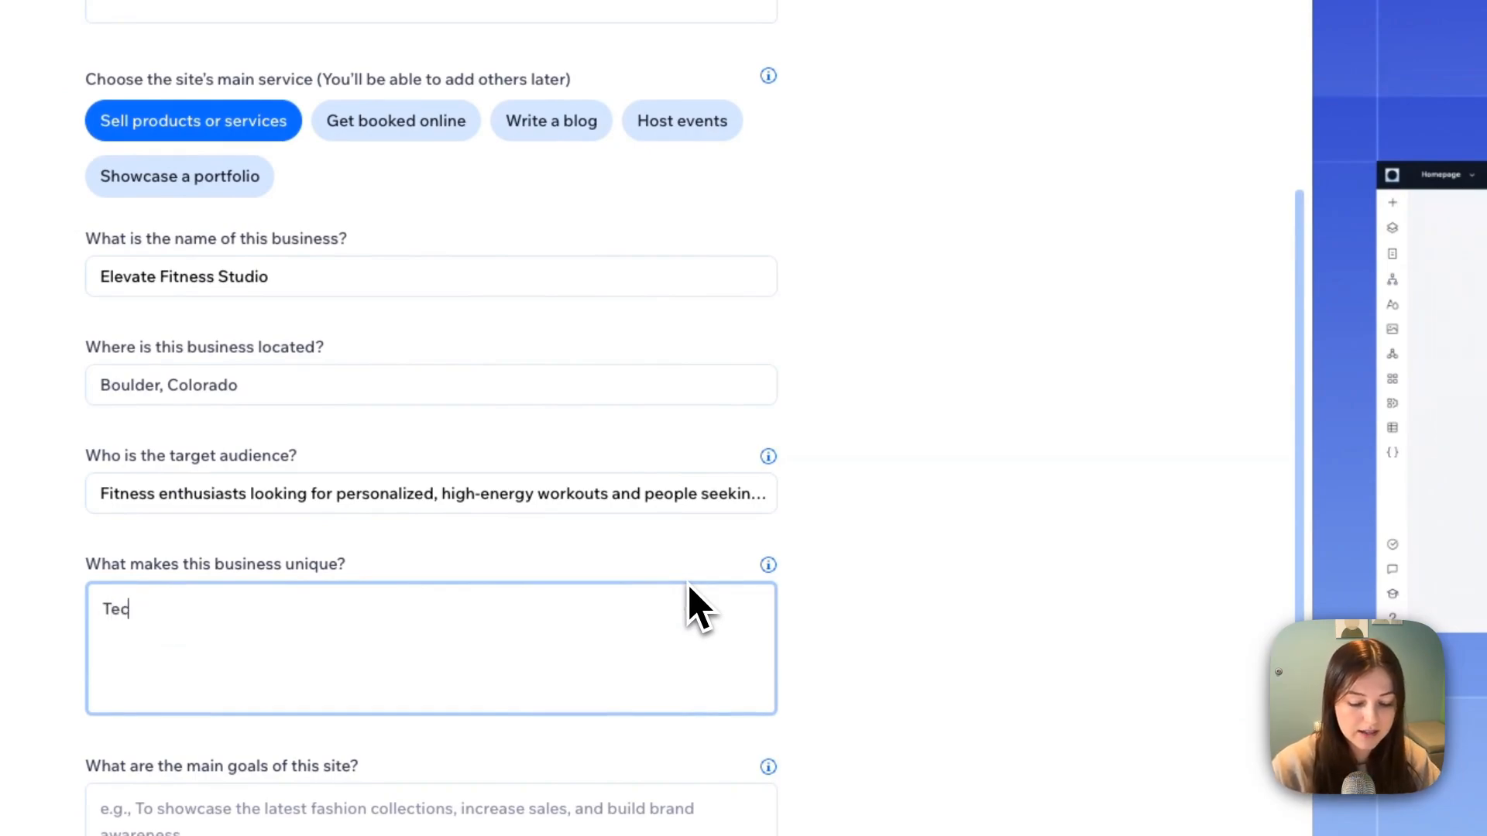
pyautogui.write('h-integrated workouts, hybrid classes, eco')
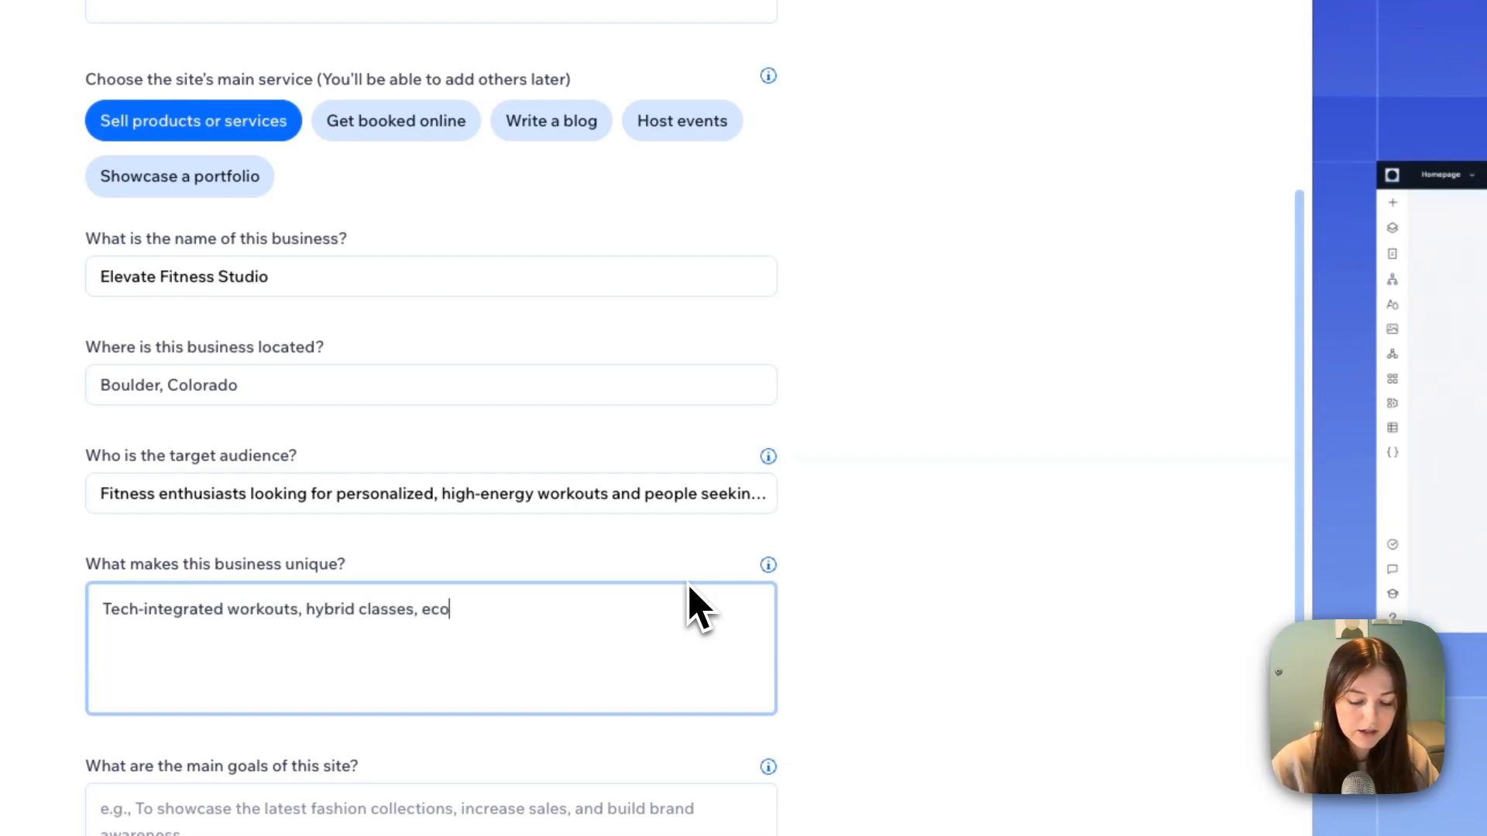
pyautogui.press('BackSpace')
pyautogui.press('BackSpace')
pyautogui.press('BackSpace')
pyautogui.write('riendly practices, and community events')
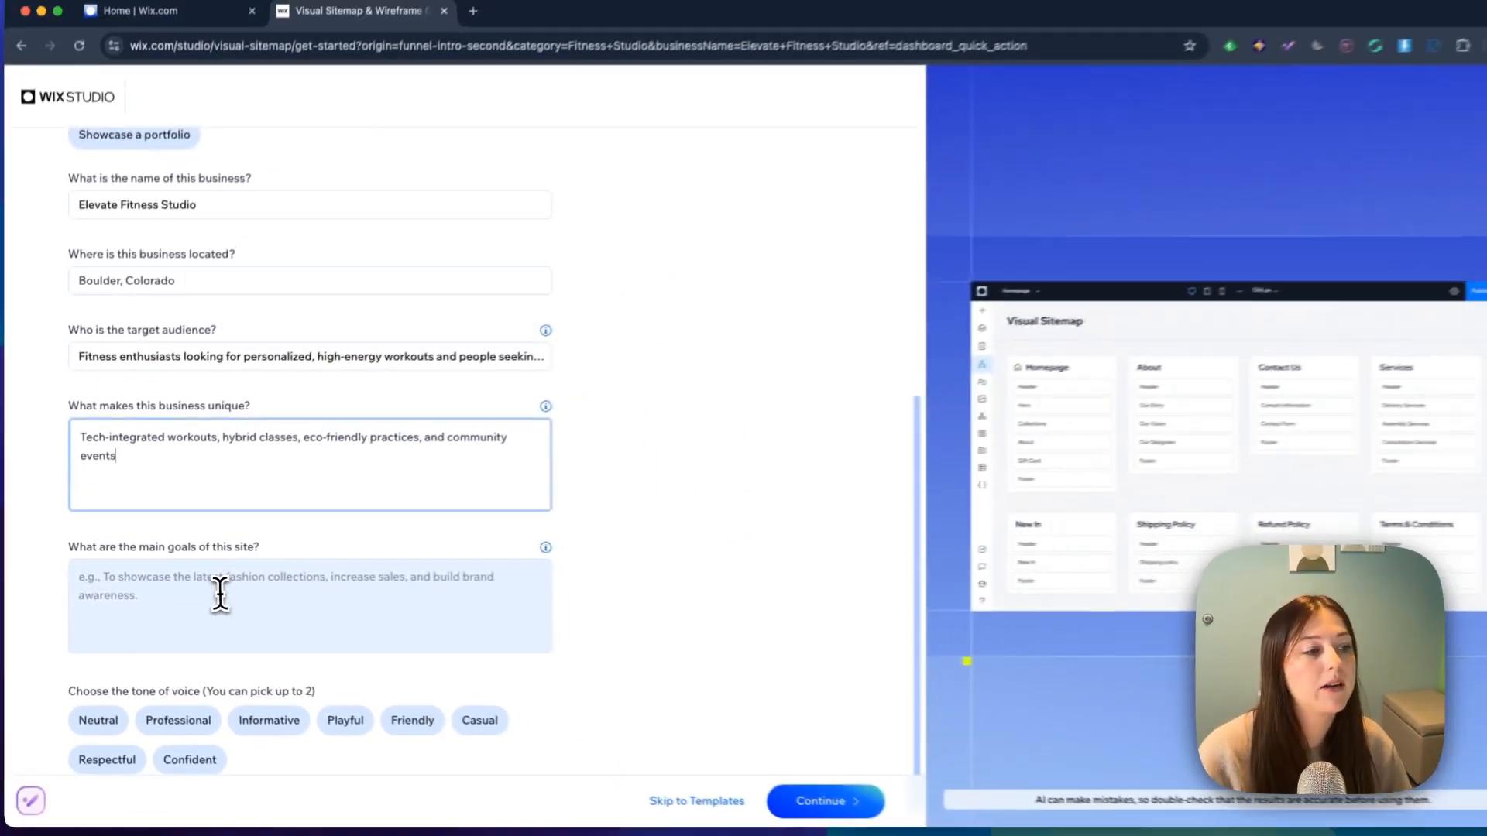
# - Enter the site's main goals as "attract new clients, simplify scheduling and build a community"
pyautogui.click(283, 816)
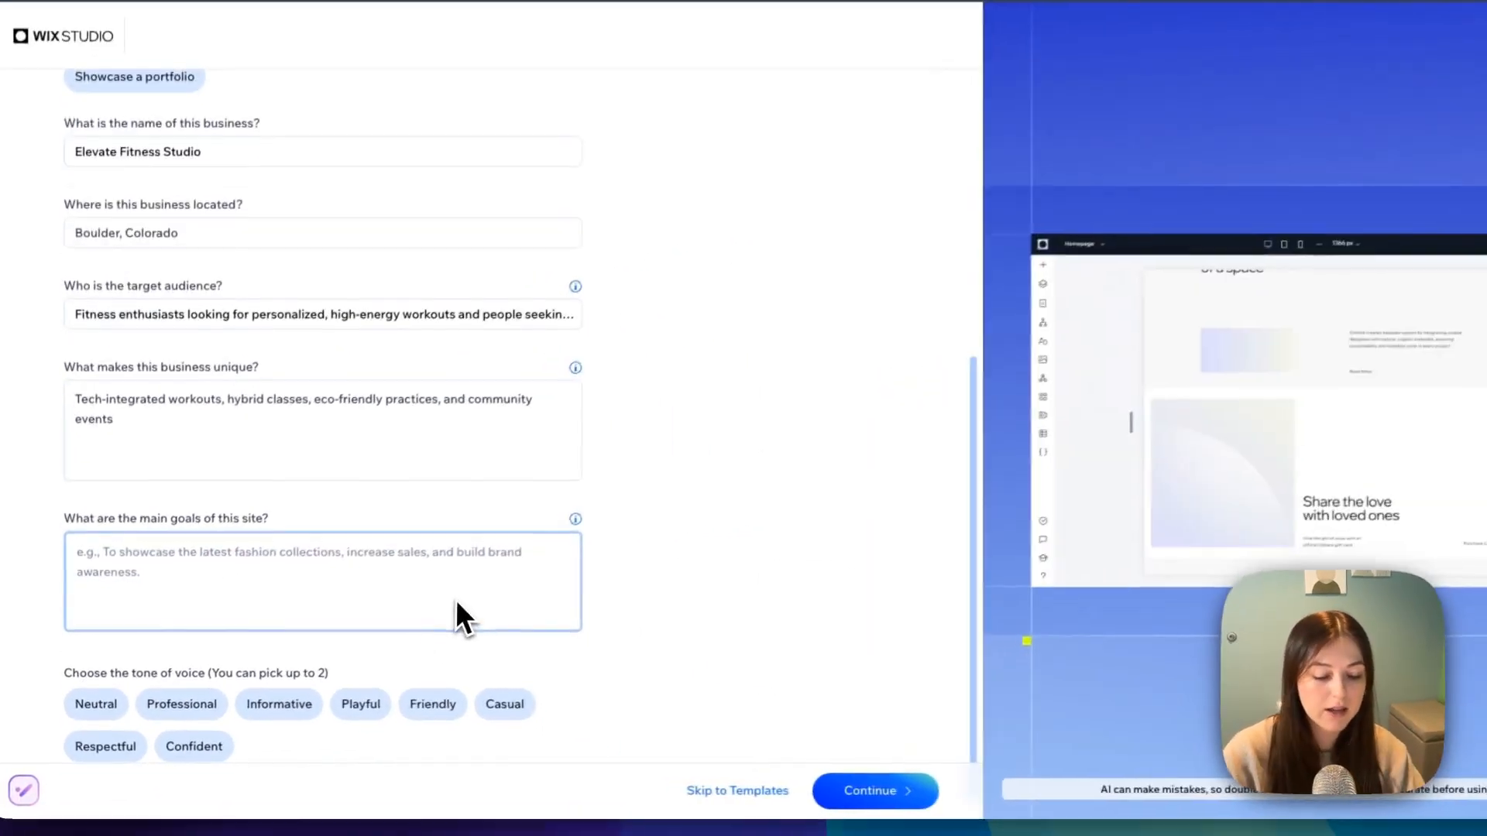
pyautogui.write('attract new clients, simpl')
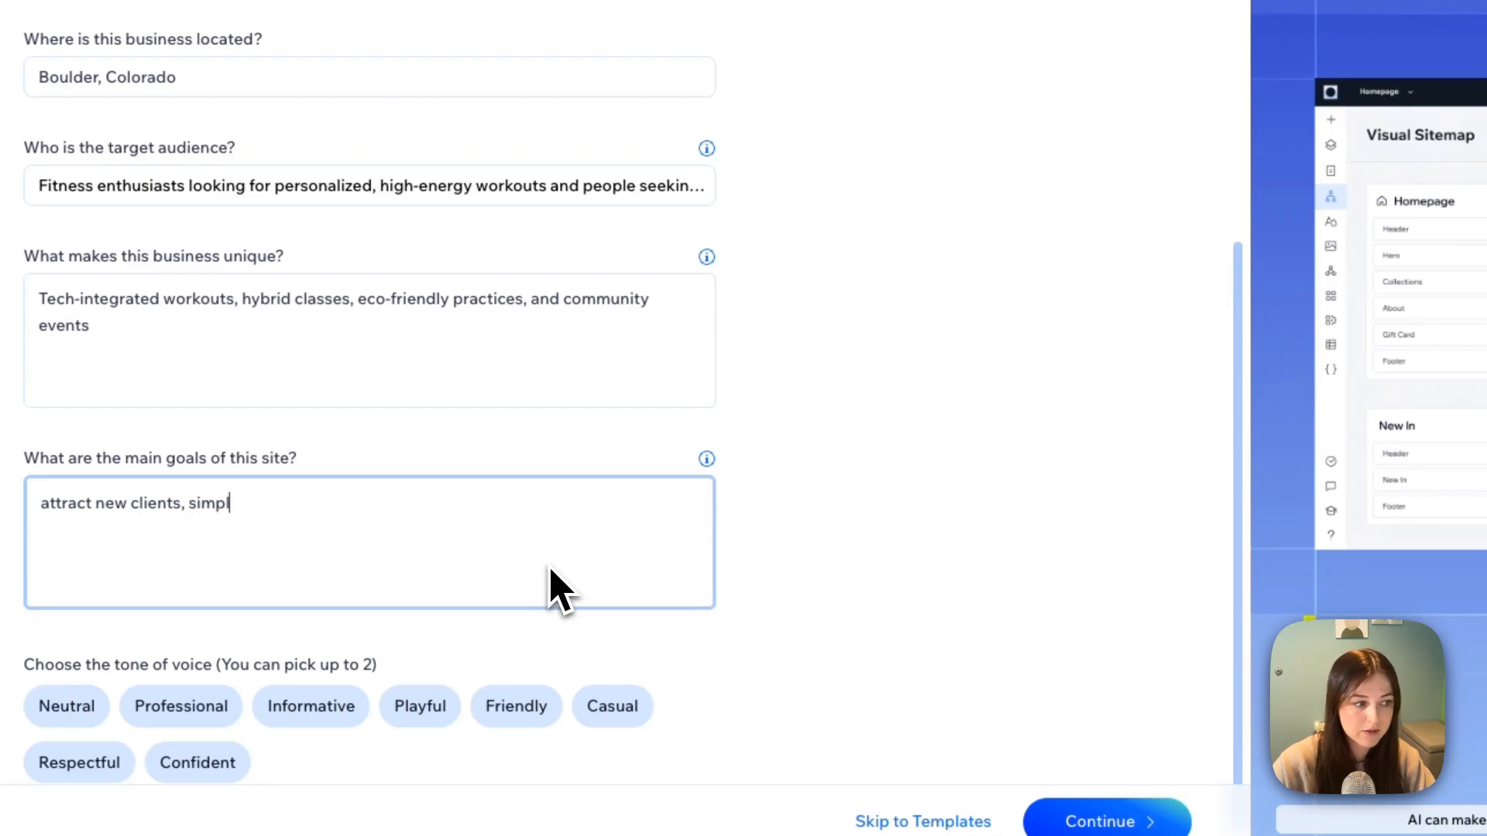
pyautogui.write('ify scheduling a')
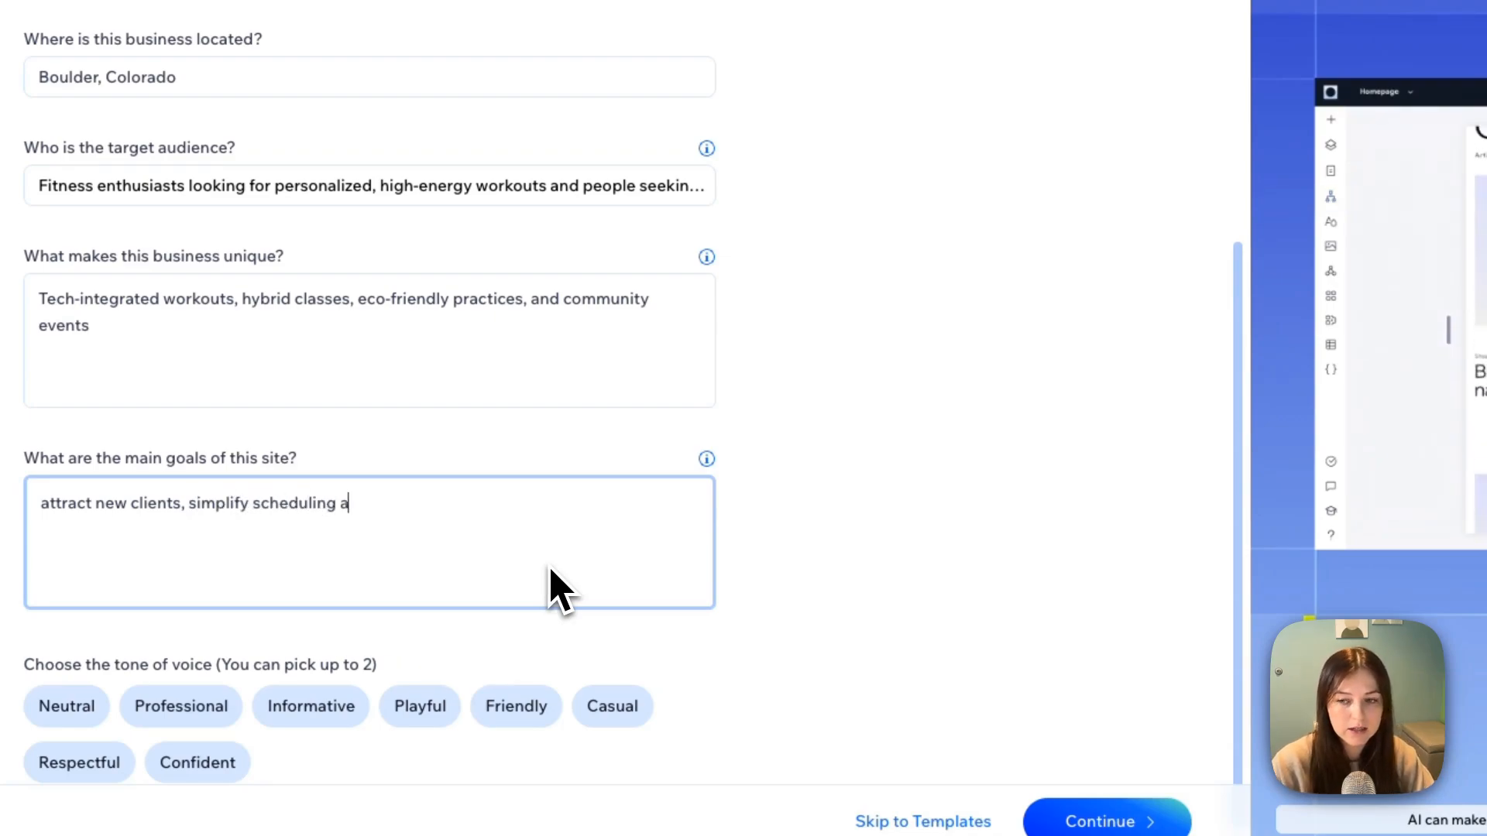
pyautogui.write('nd build a commu')
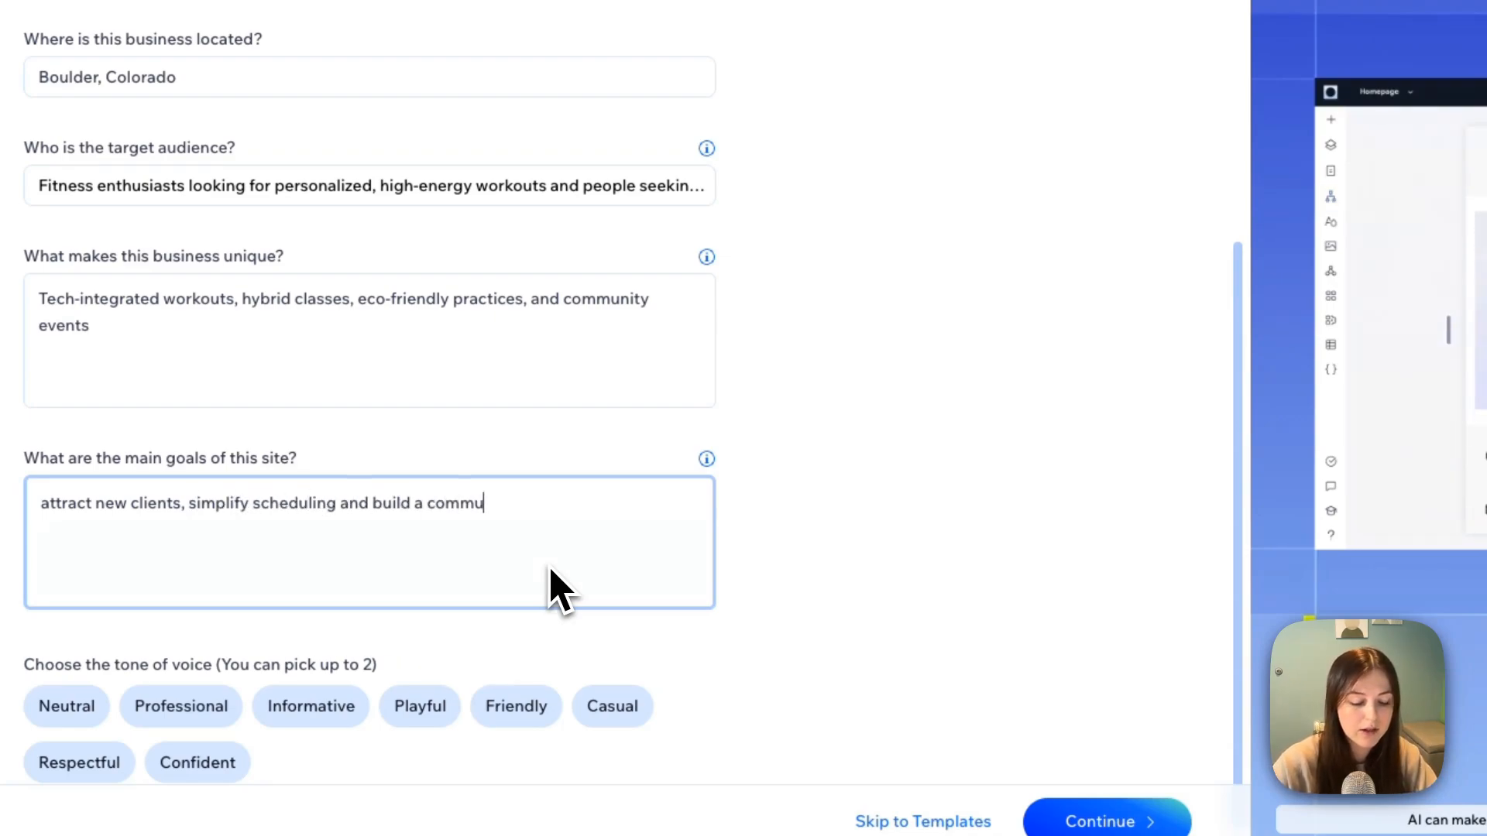
pyautogui.write('nity')
# - Choose the Confident tone of voice and start generating the site from the completed brief
pyautogui.scroll(-1, 334, 589)
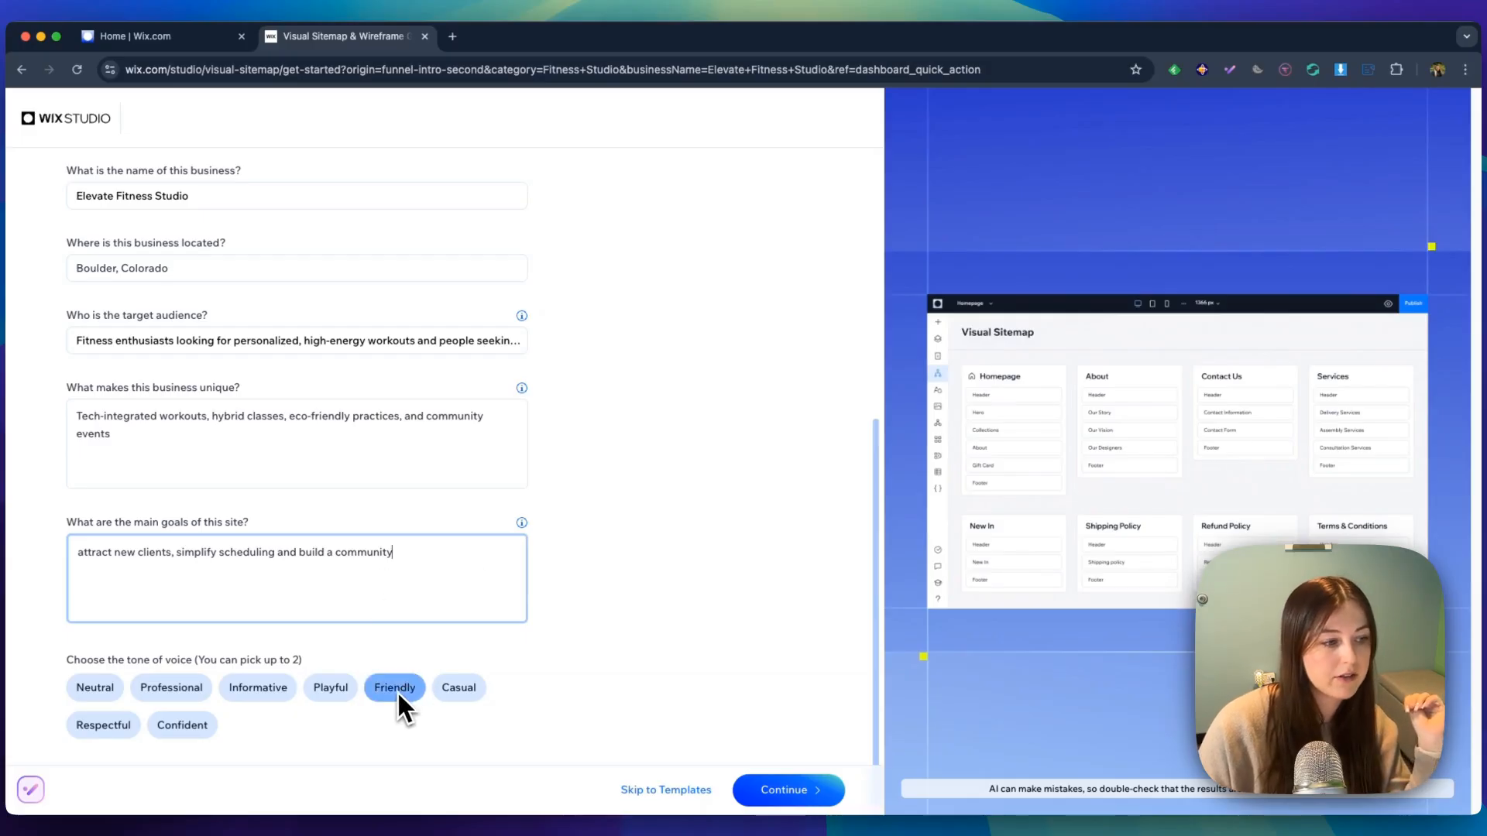
pyautogui.click(183, 725)
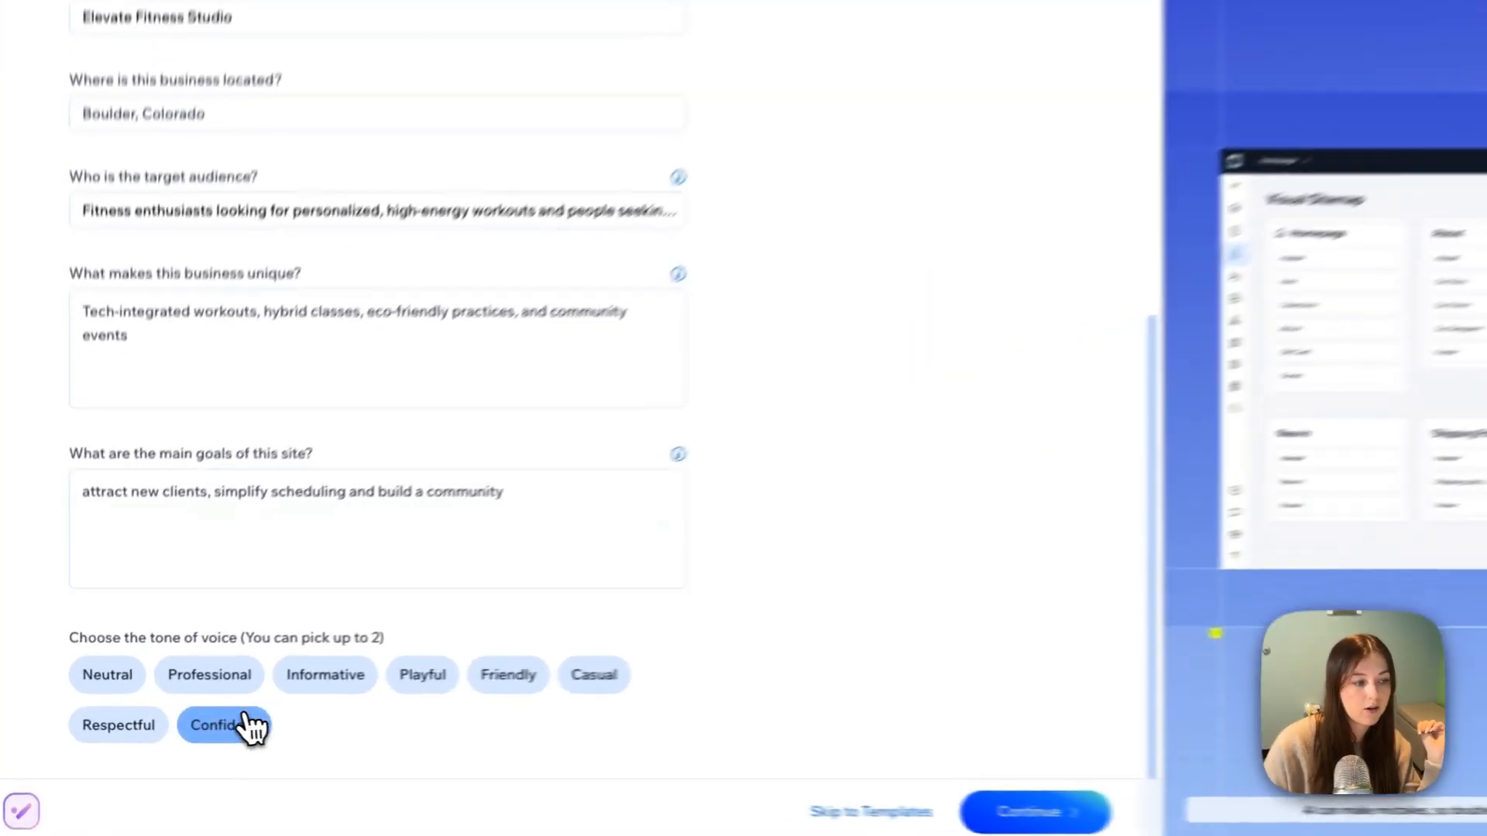
pyautogui.scroll(5, 276, 472)
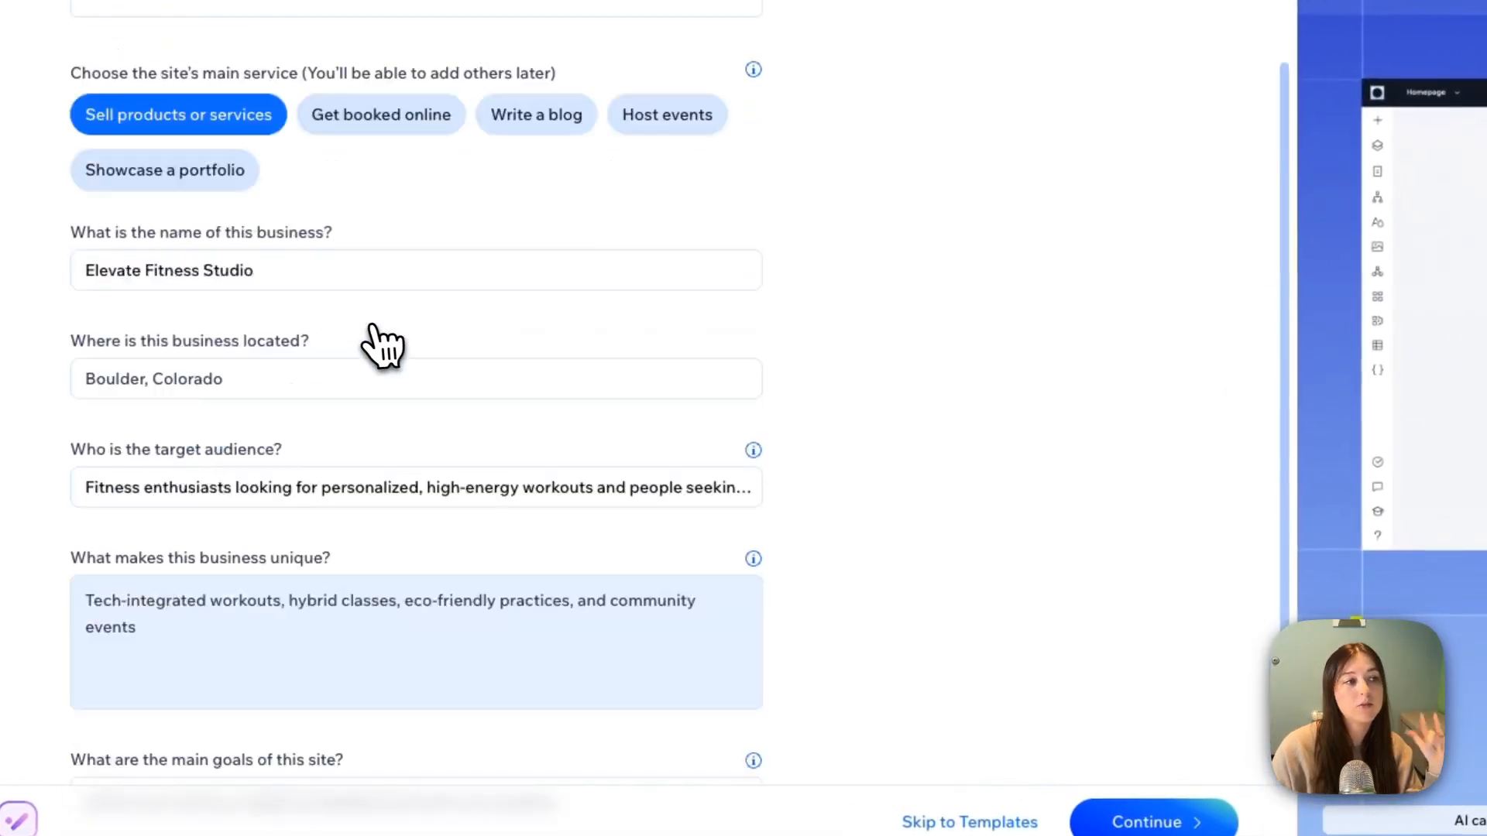
pyautogui.scroll(4, 383, 346)
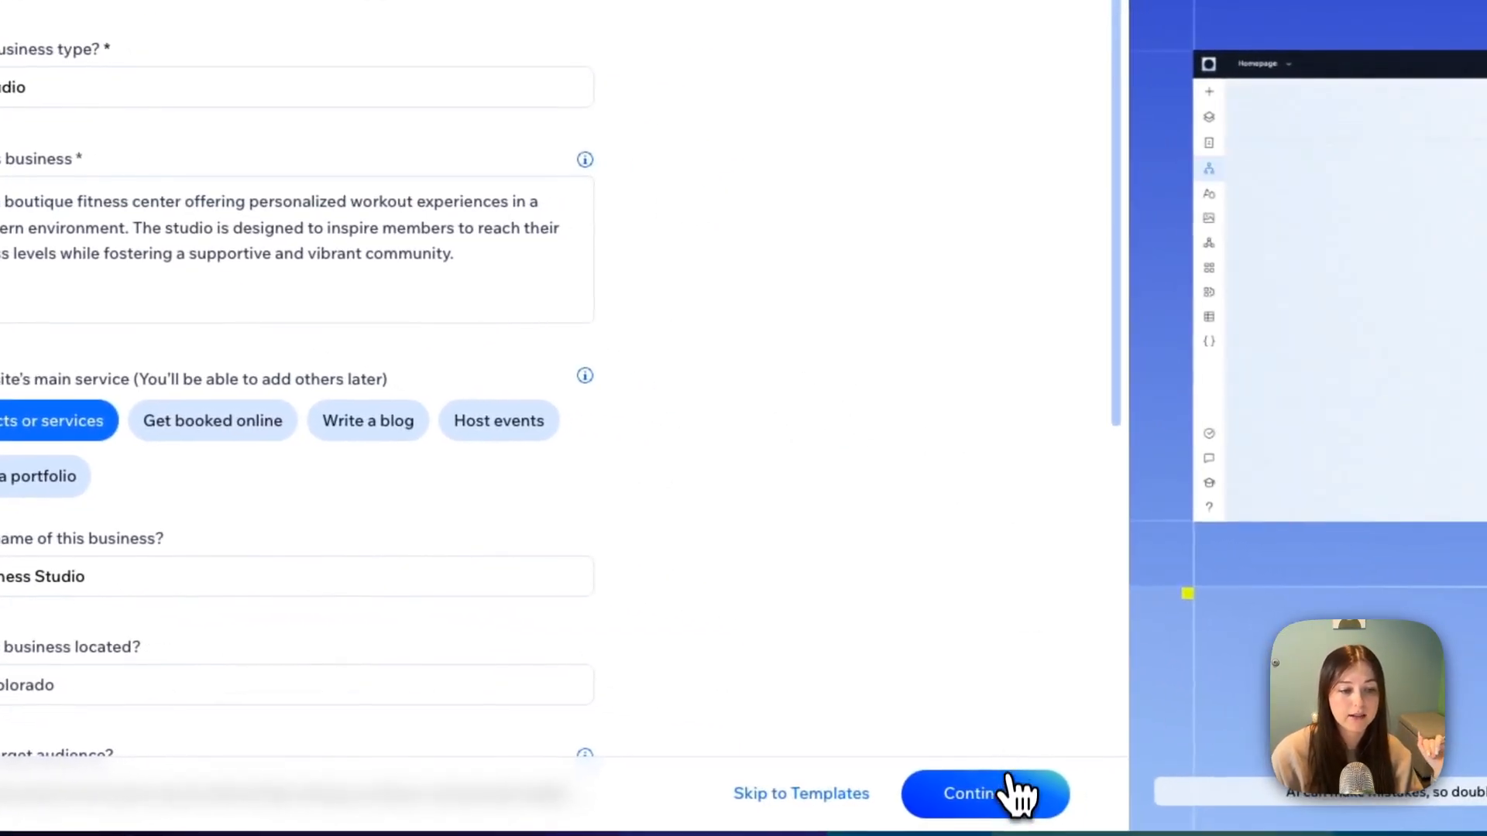
pyautogui.click(1010, 797)
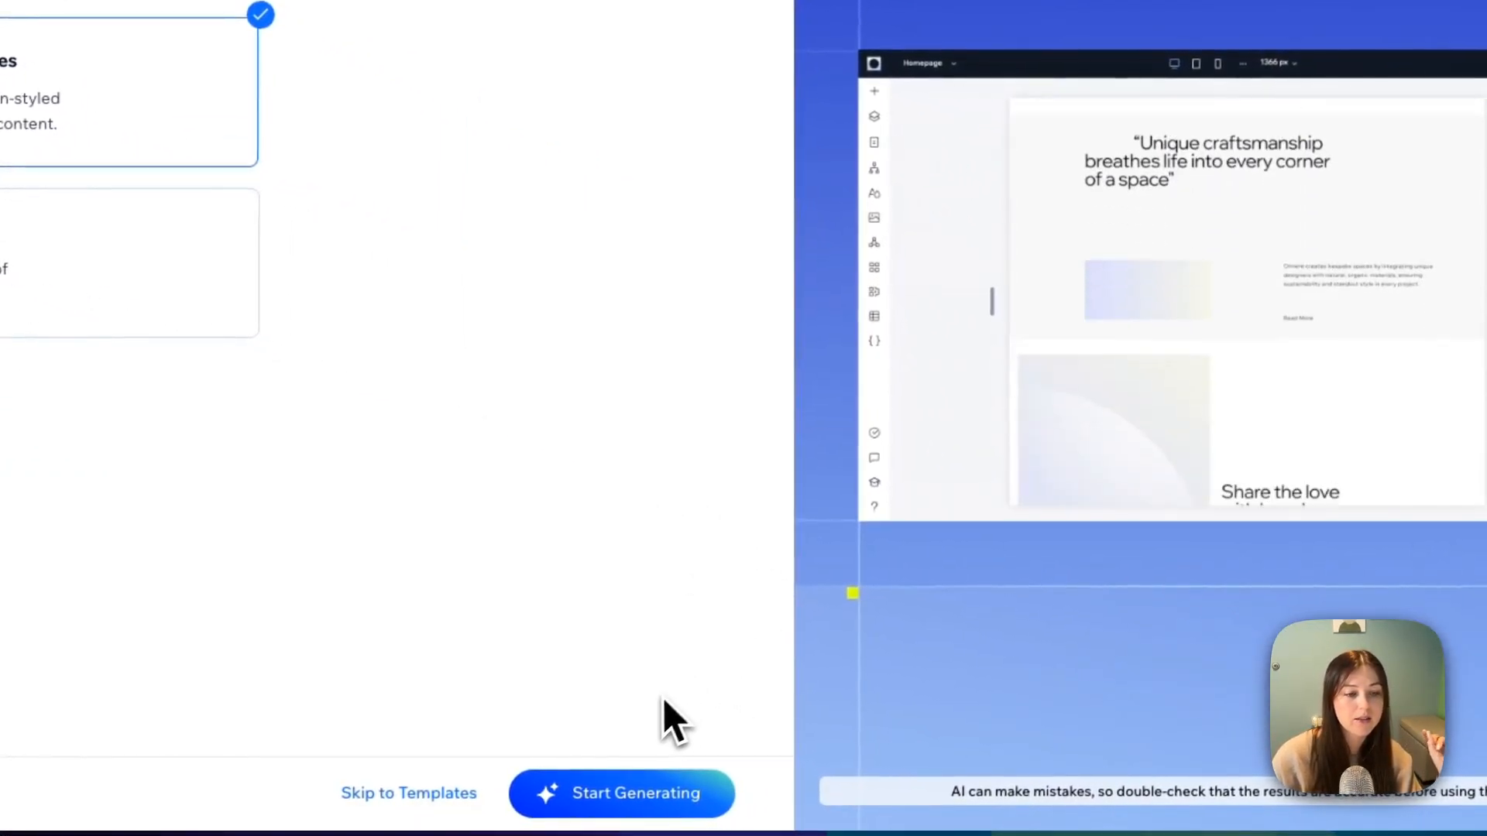
pyautogui.click(670, 795)
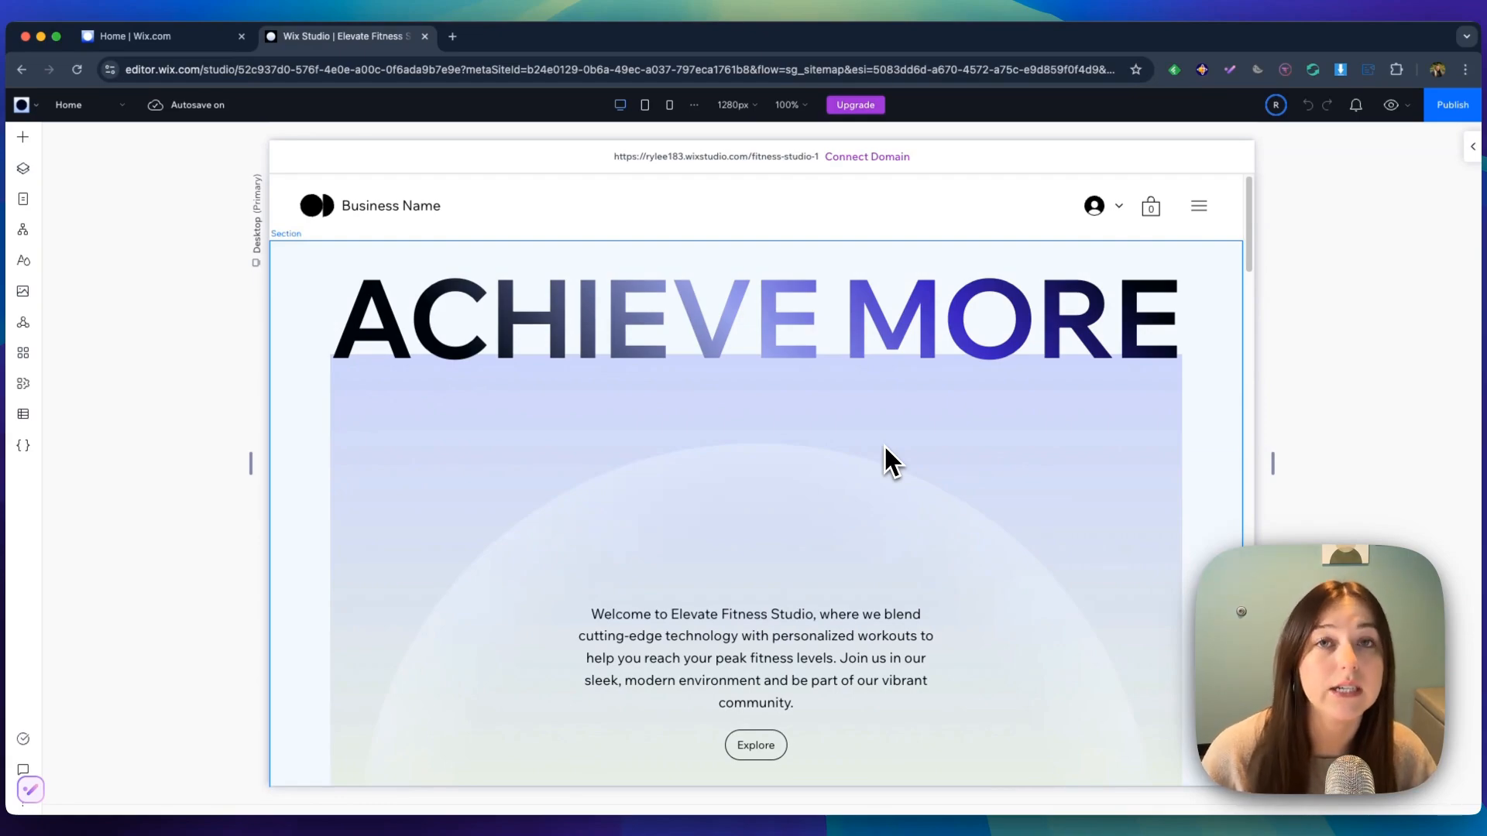
# - Examine the generated homepage from the hero section through the testimonials and events sections to the contact form and footer
pyautogui.scroll(-2, 885, 444)
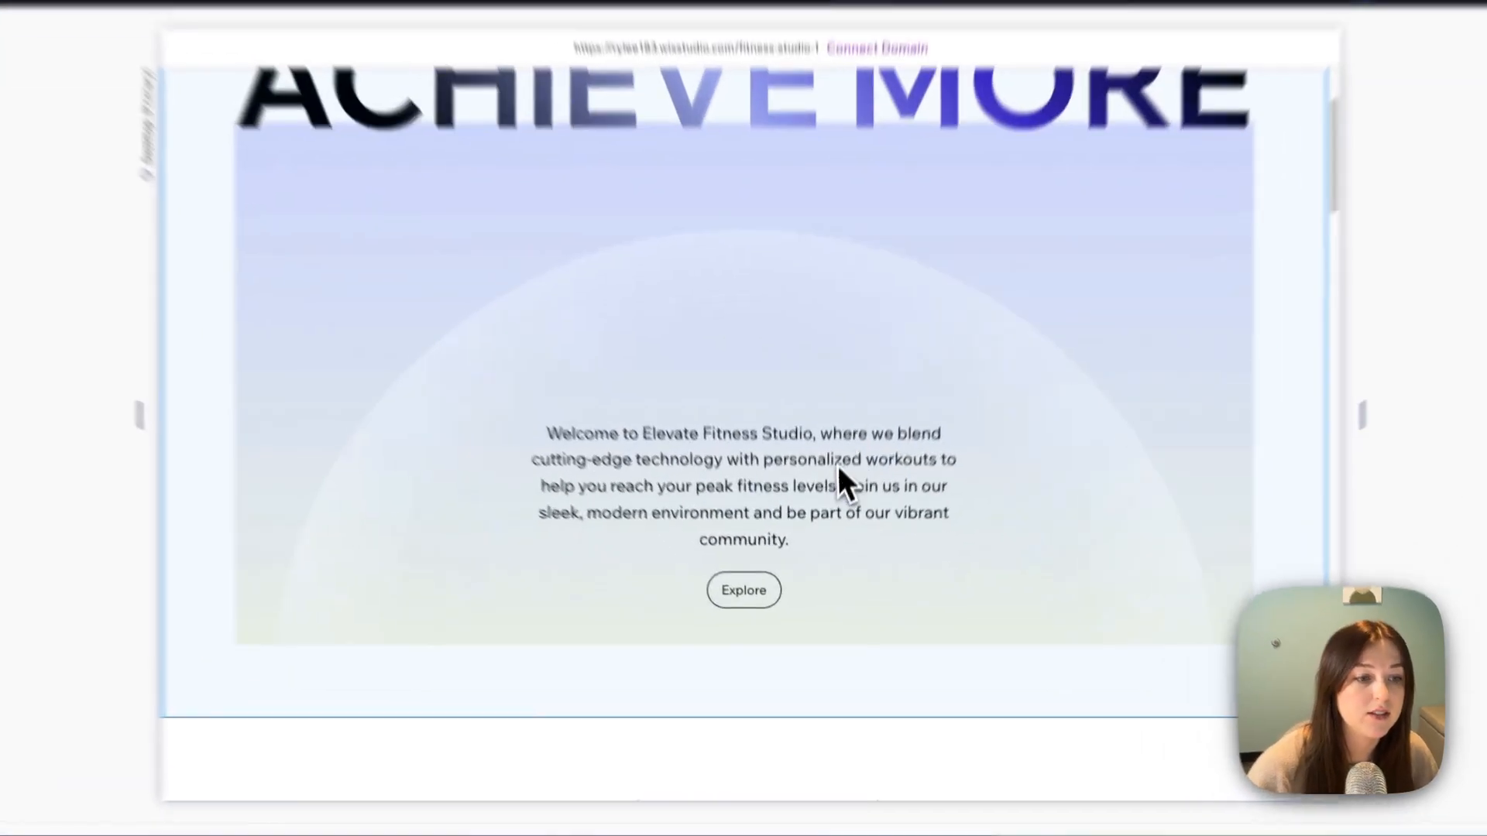
pyautogui.click(786, 530)
pyautogui.click(783, 532)
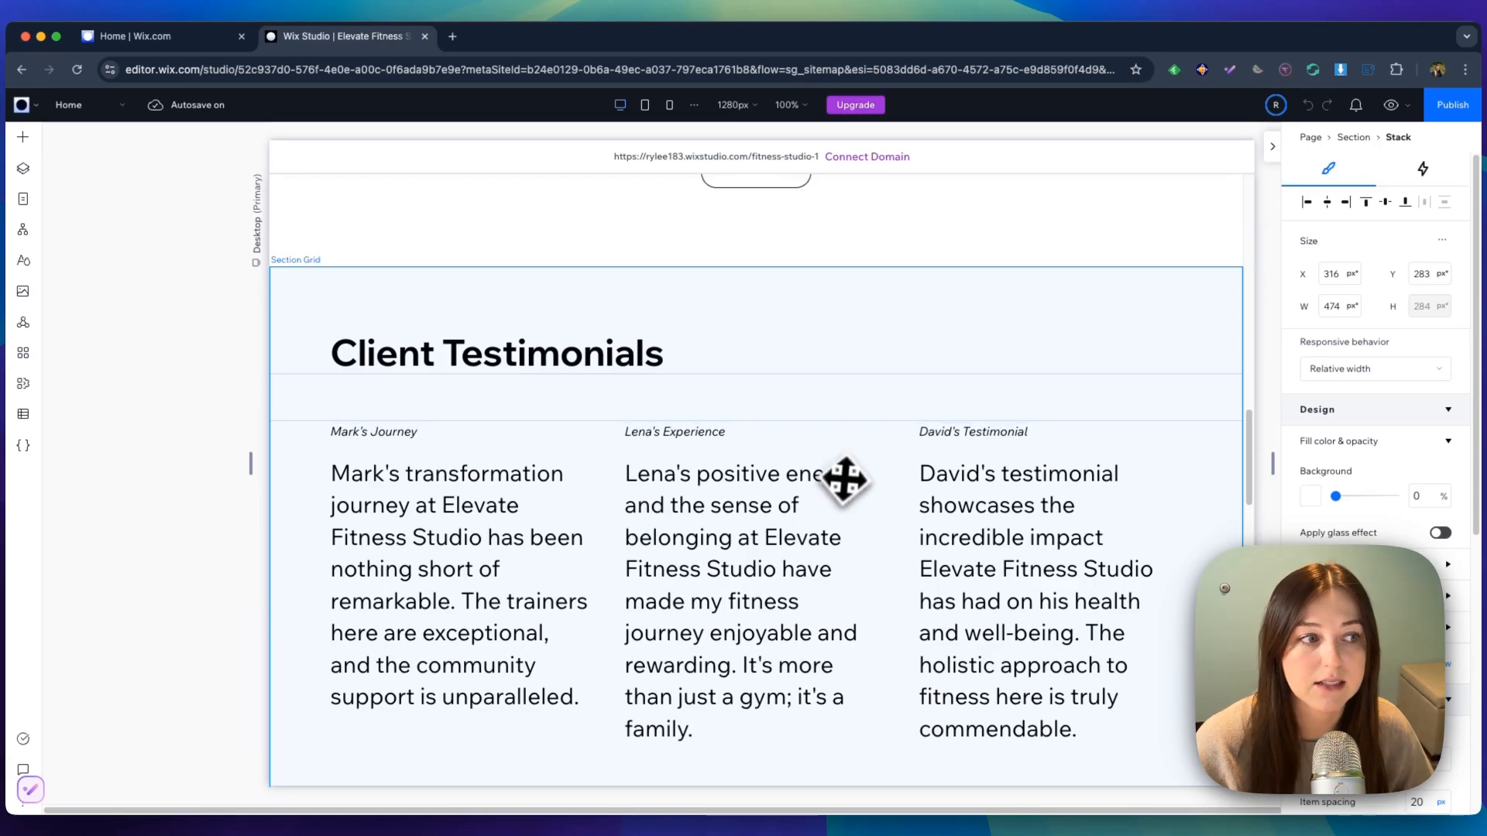
pyautogui.scroll(4, 844, 480)
pyautogui.scroll(-10, 840, 475)
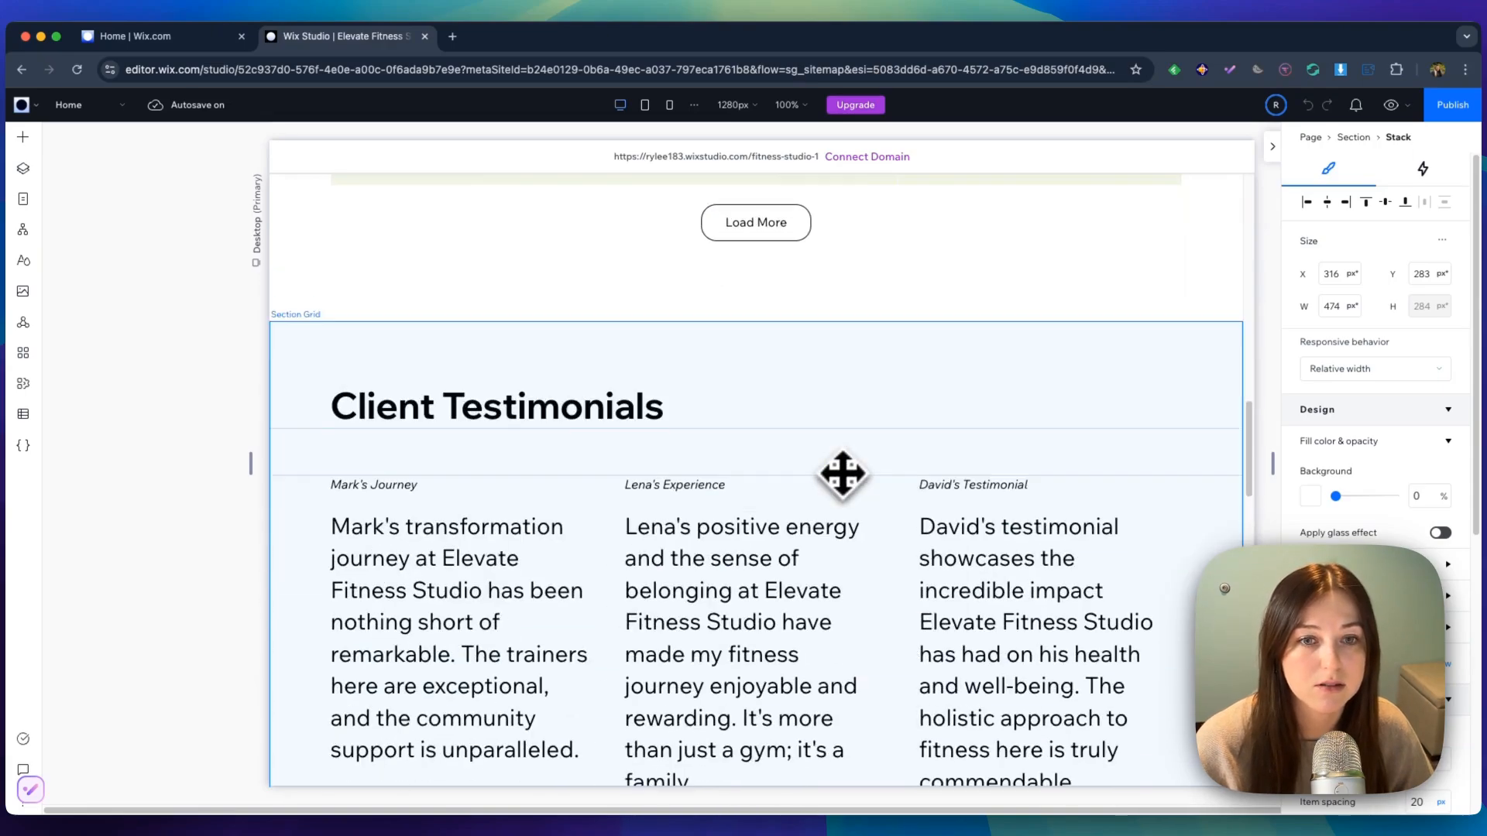
pyautogui.scroll(-6, 812, 513)
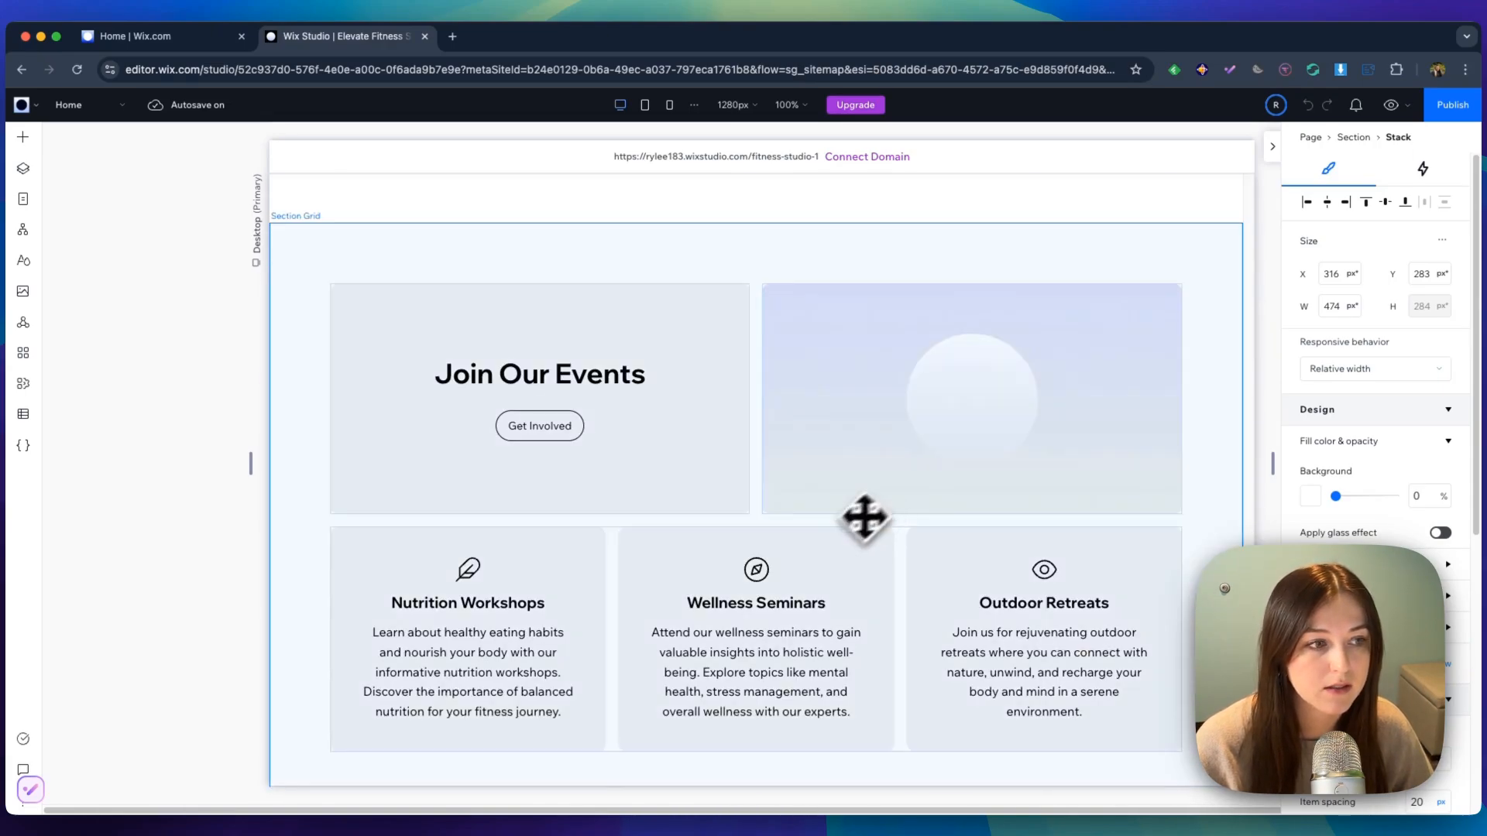
pyautogui.scroll(-4, 838, 563)
pyautogui.scroll(-5, 838, 563)
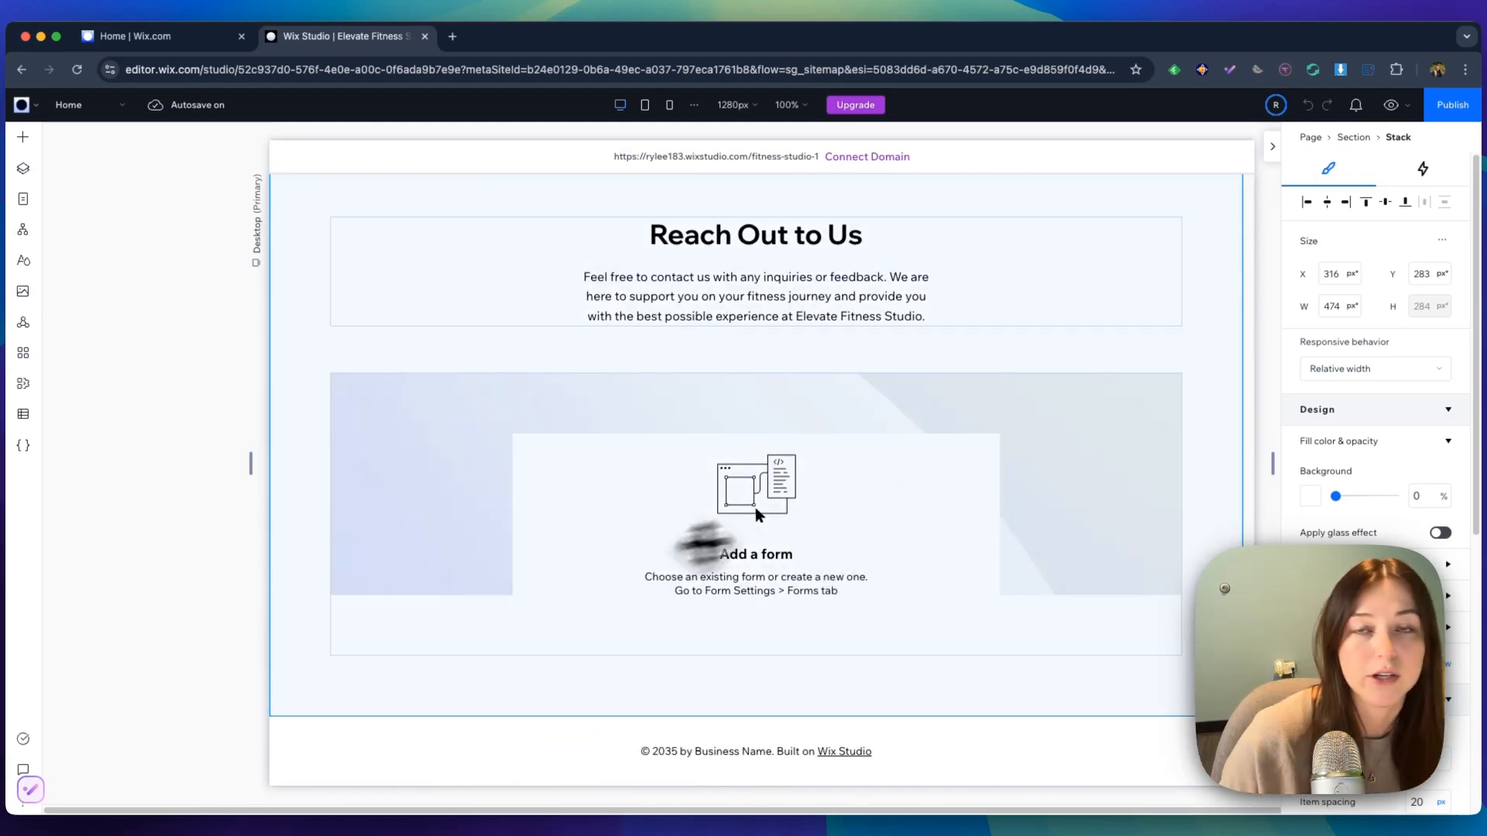
pyautogui.scroll(5, 1061, 492)
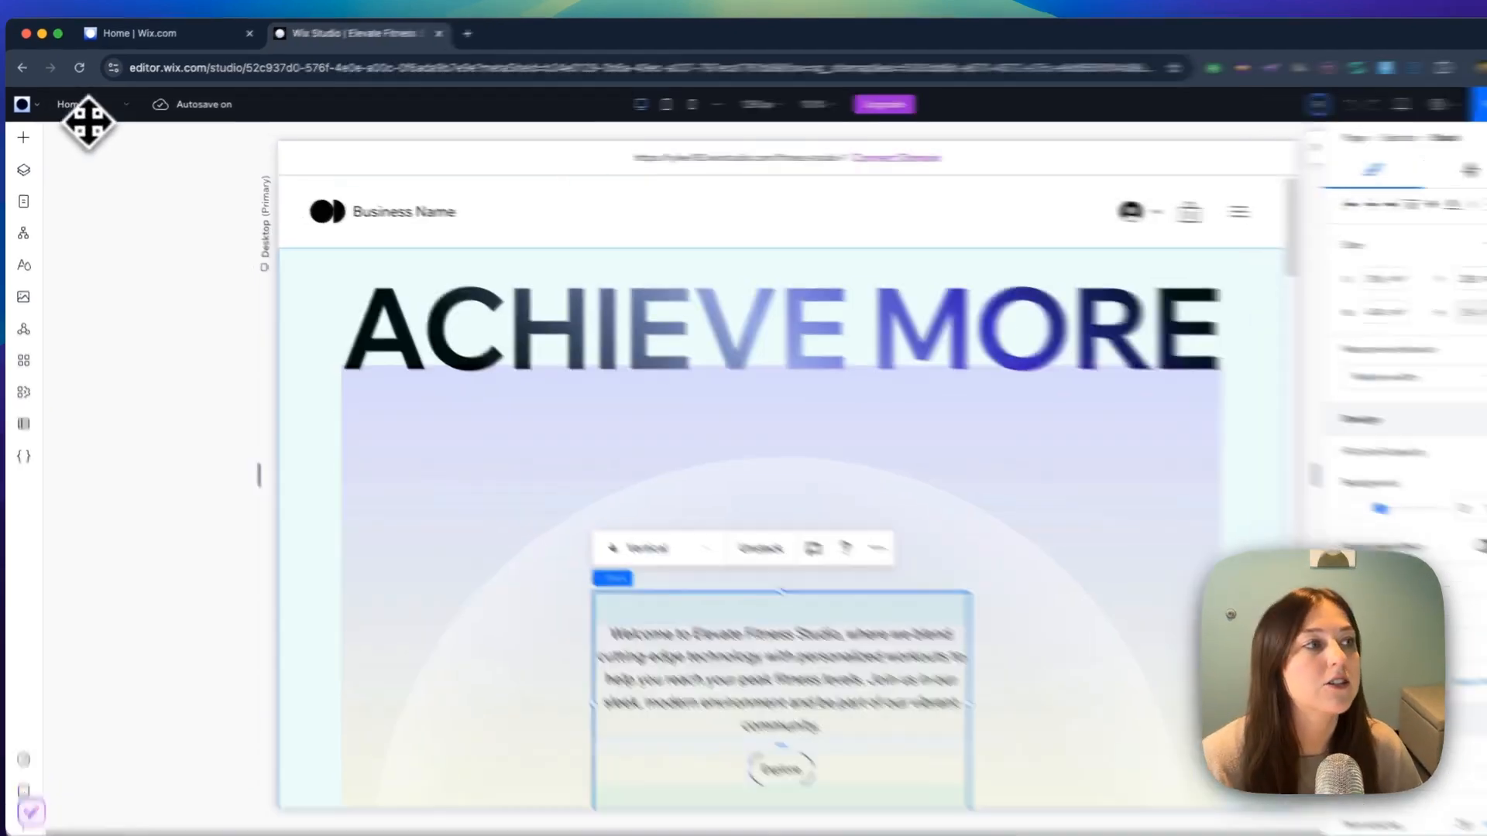
# - Review the list of pages generated for the site
pyautogui.click(85, 106)
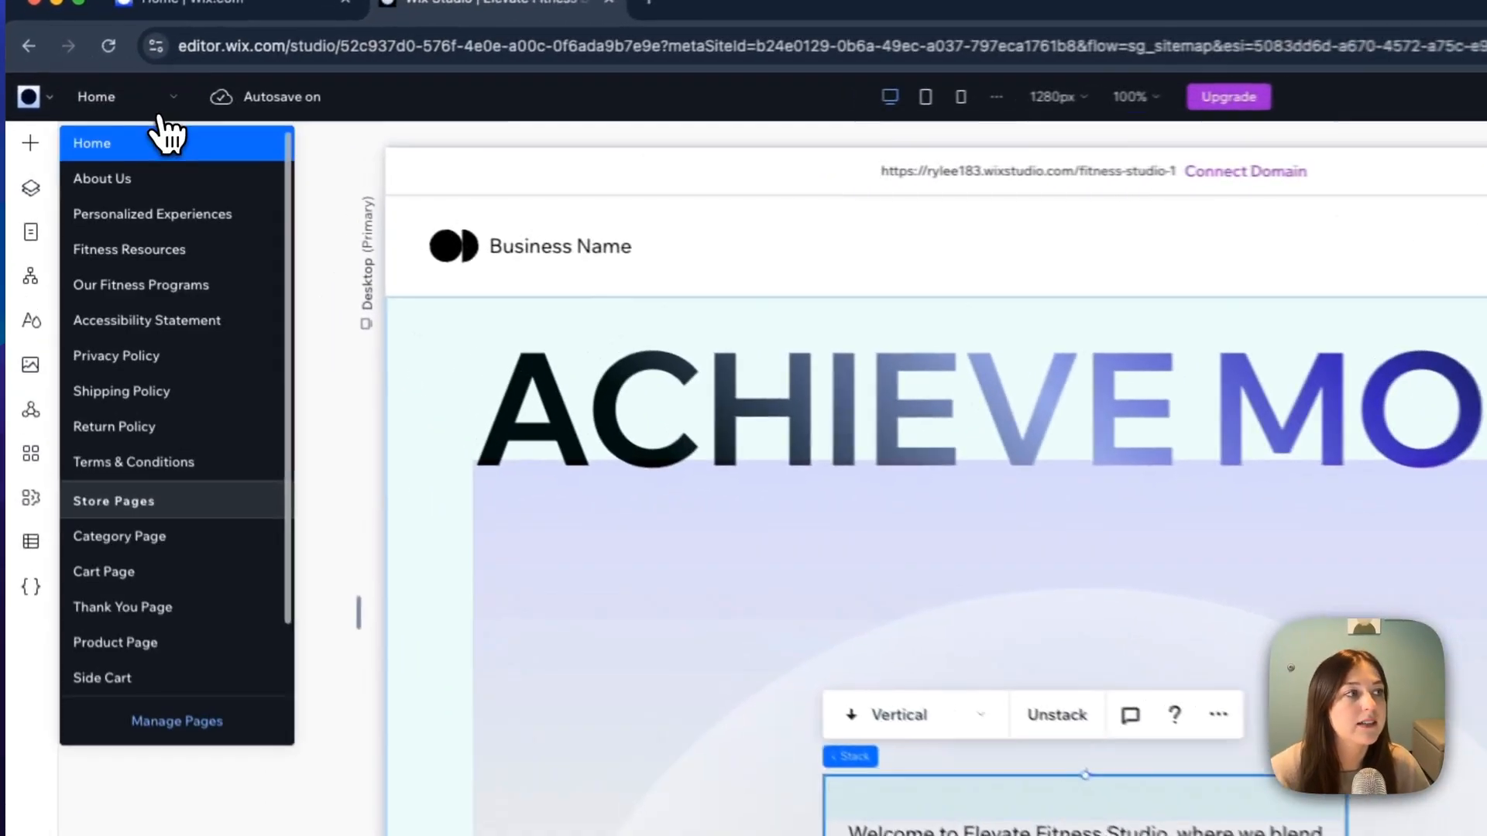
pyautogui.click(173, 185)
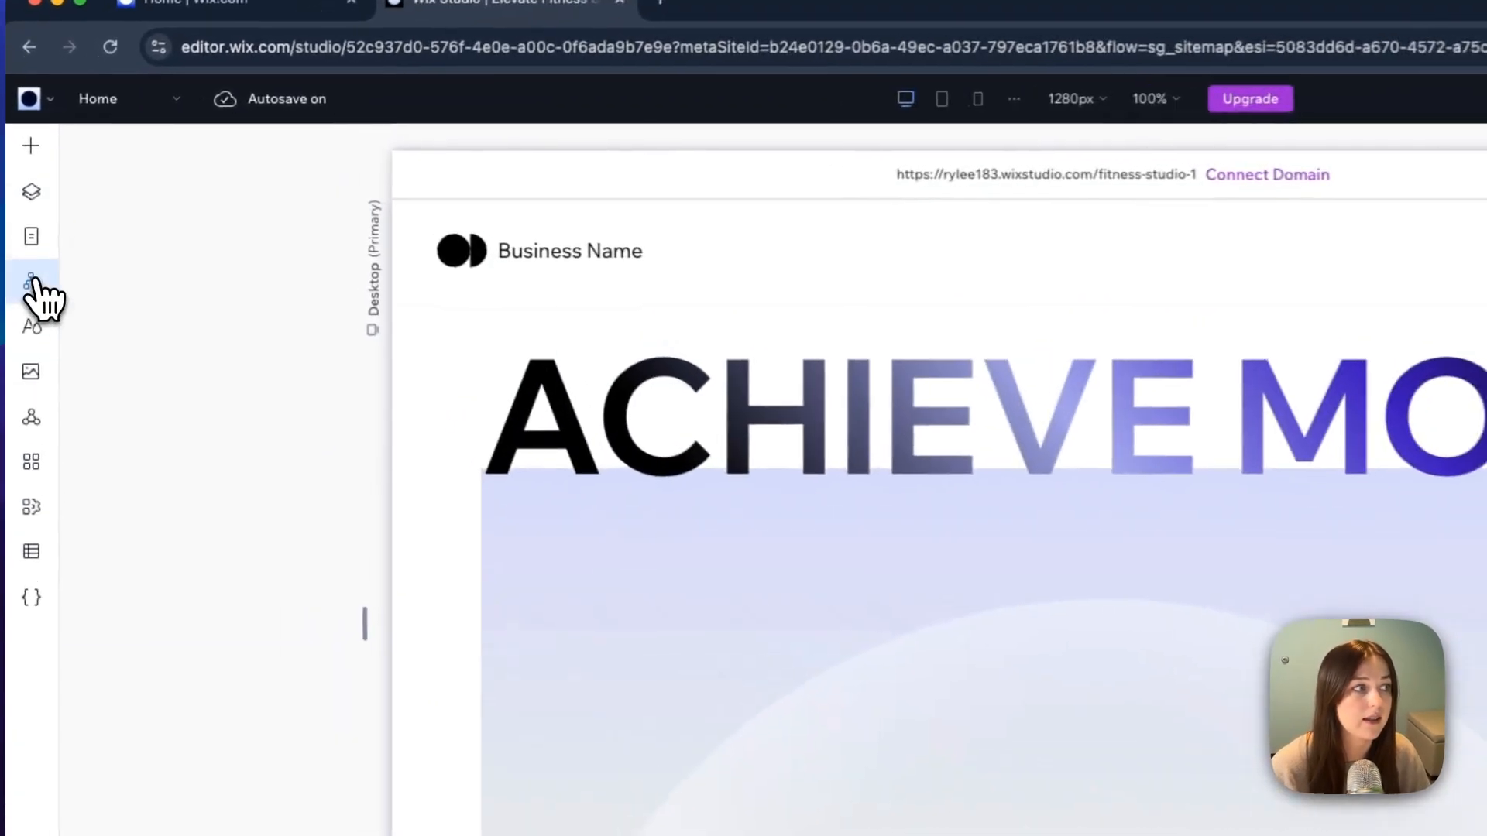
# - Review the visual sitemap's main, store, members area, and signup and login pages with their sections
pyautogui.click(24, 230)
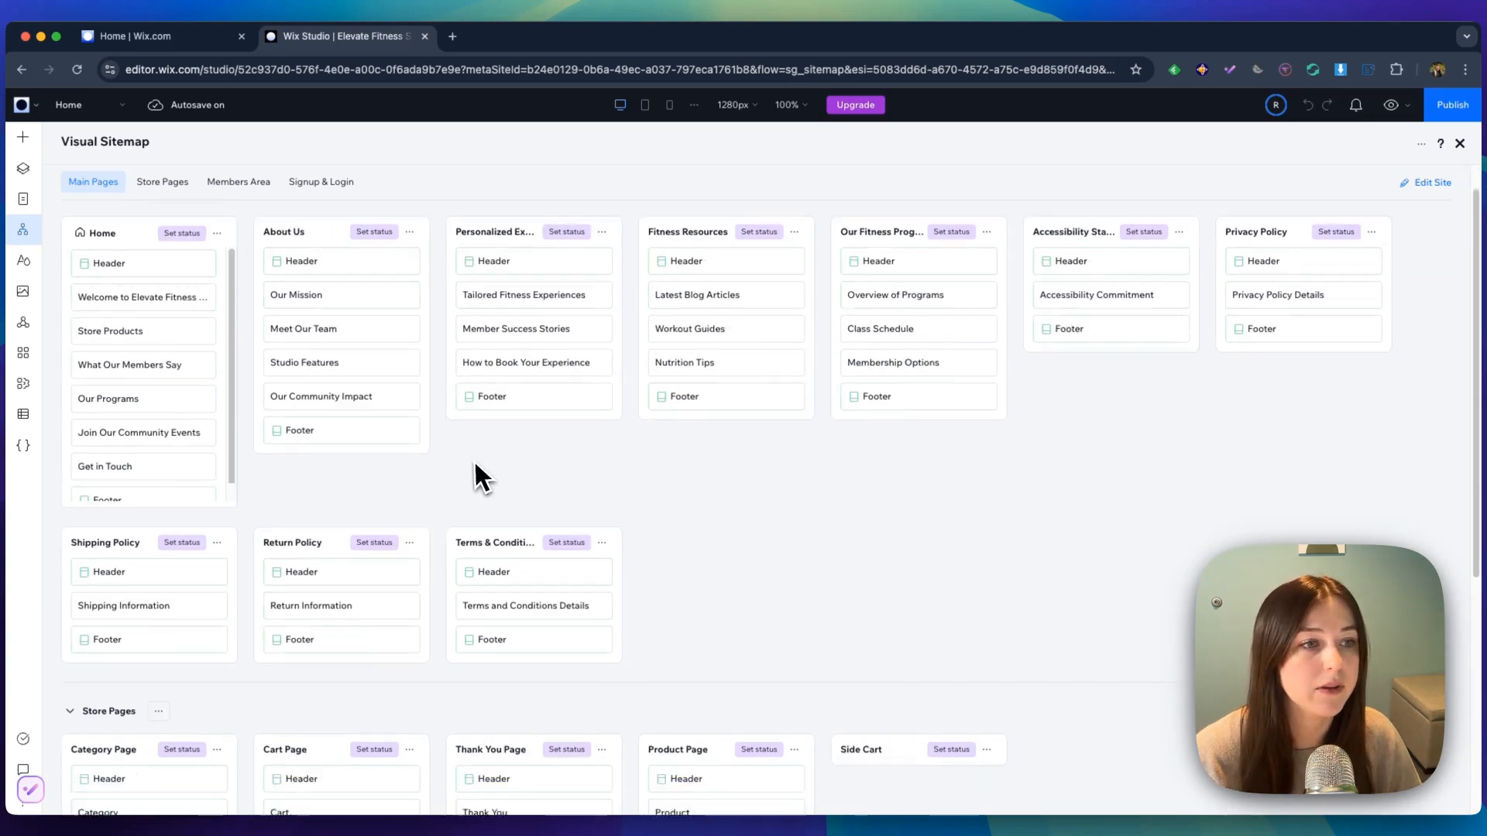
pyautogui.scroll(-5, 481, 475)
pyautogui.scroll(10, 474, 464)
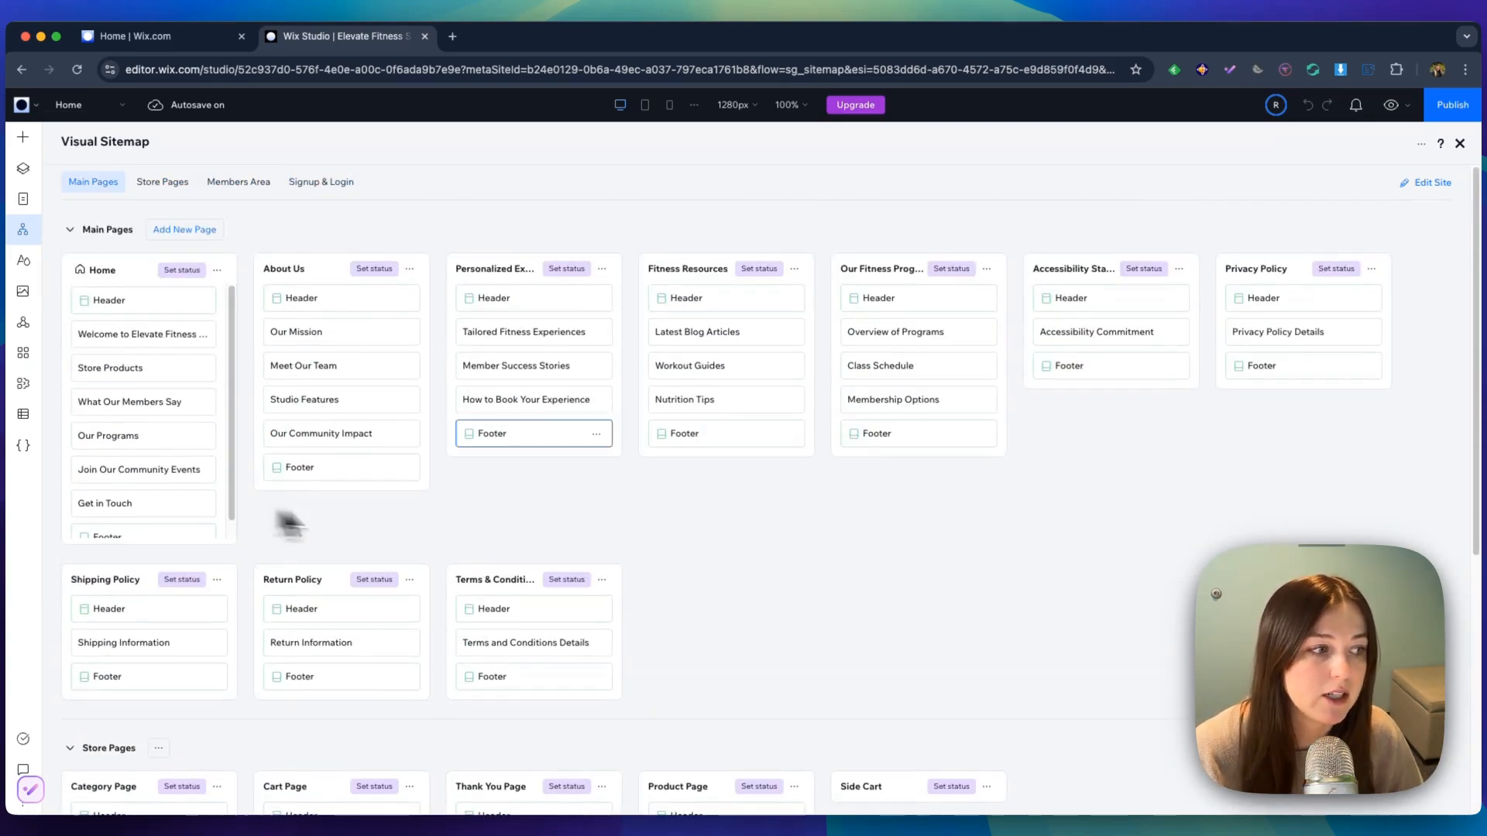
pyautogui.scroll(-4, 469, 521)
pyautogui.scroll(-3, 481, 532)
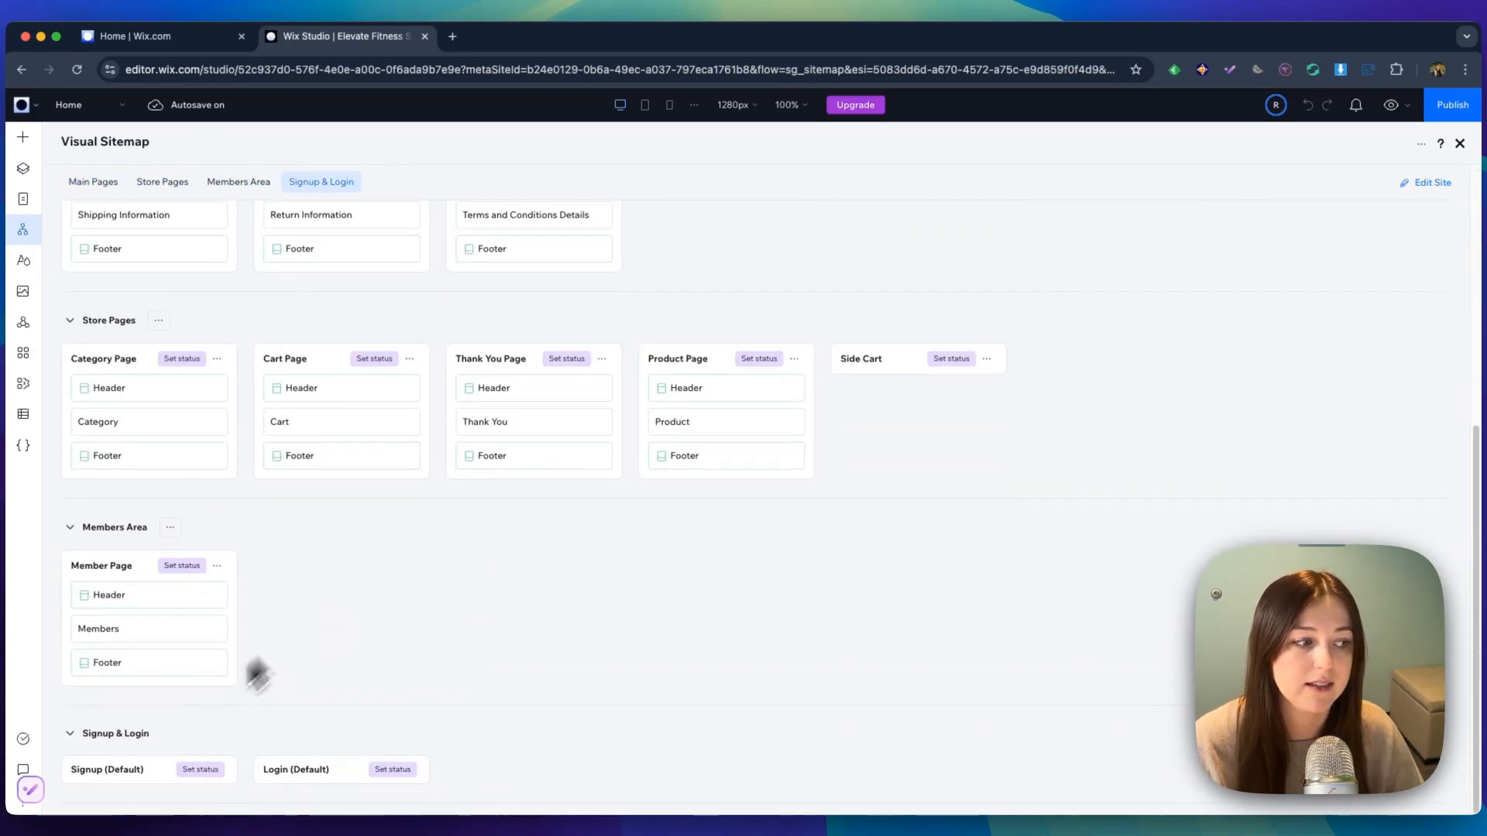
pyautogui.scroll(7, 373, 742)
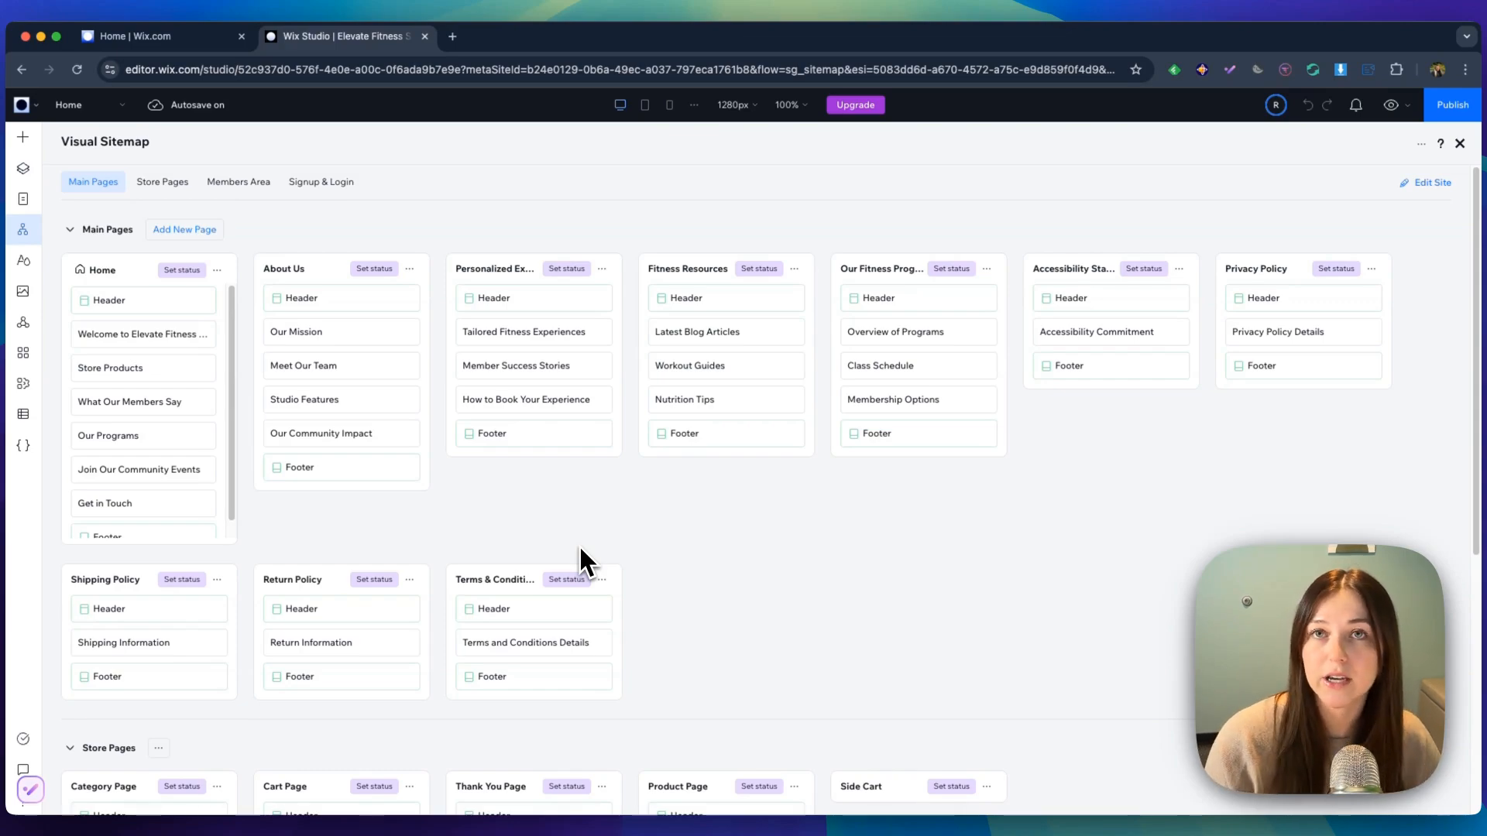
# - Mark the Home page as In progress in the sitemap, and update its status to Done
pyautogui.click(183, 271)
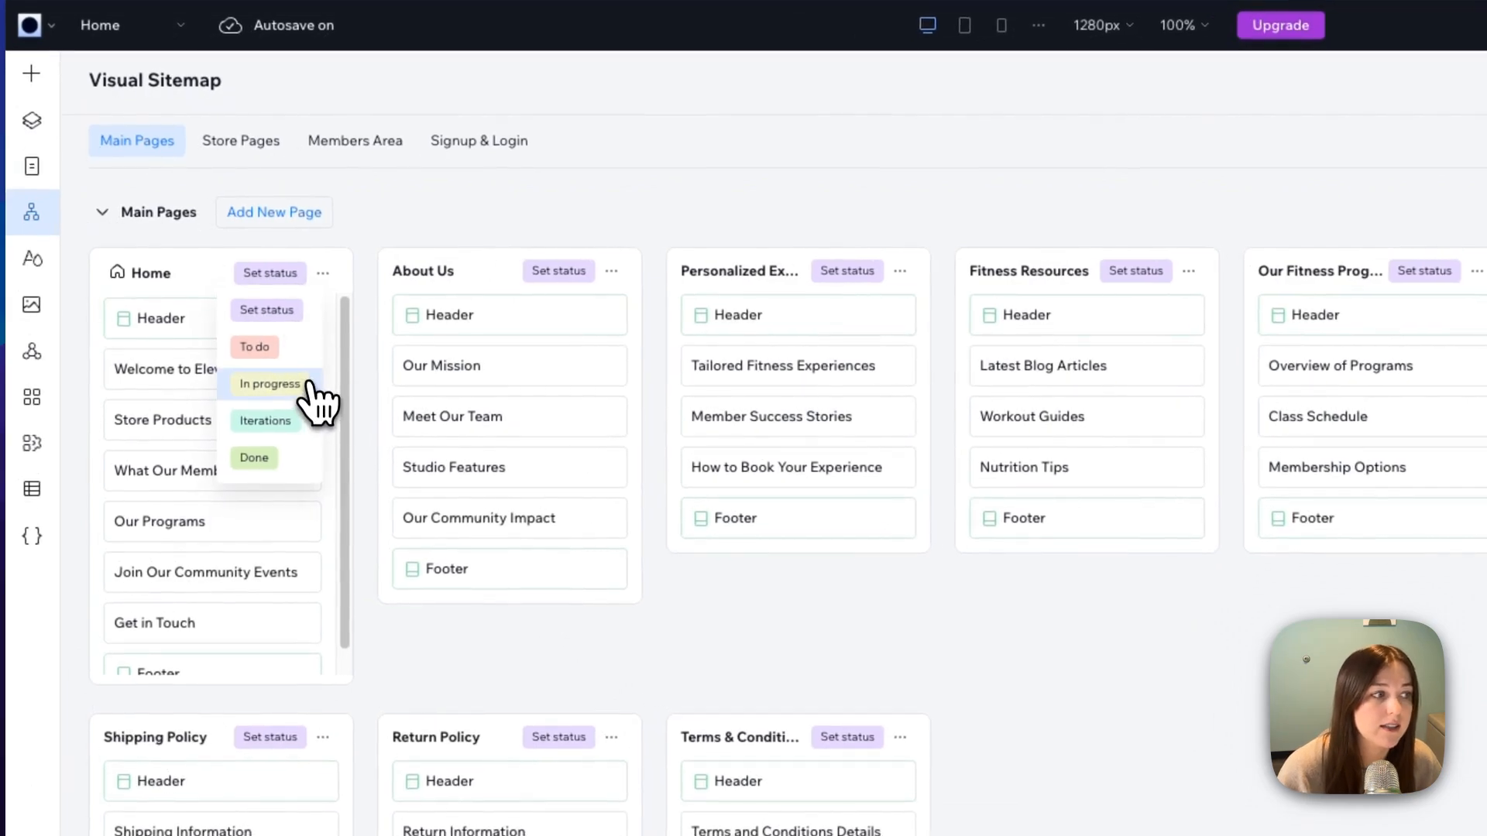
pyautogui.click(314, 396)
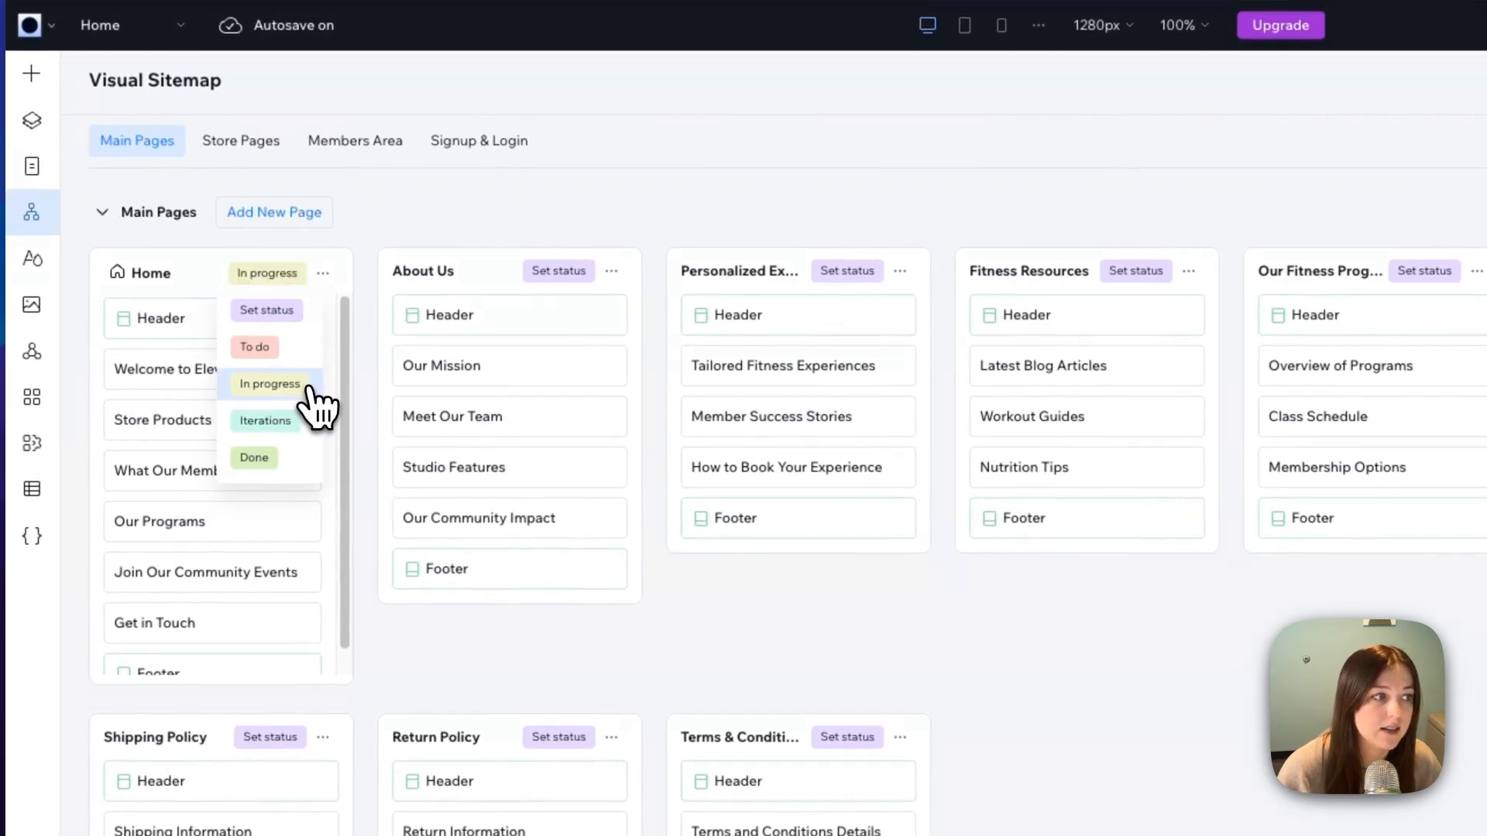
pyautogui.click(268, 273)
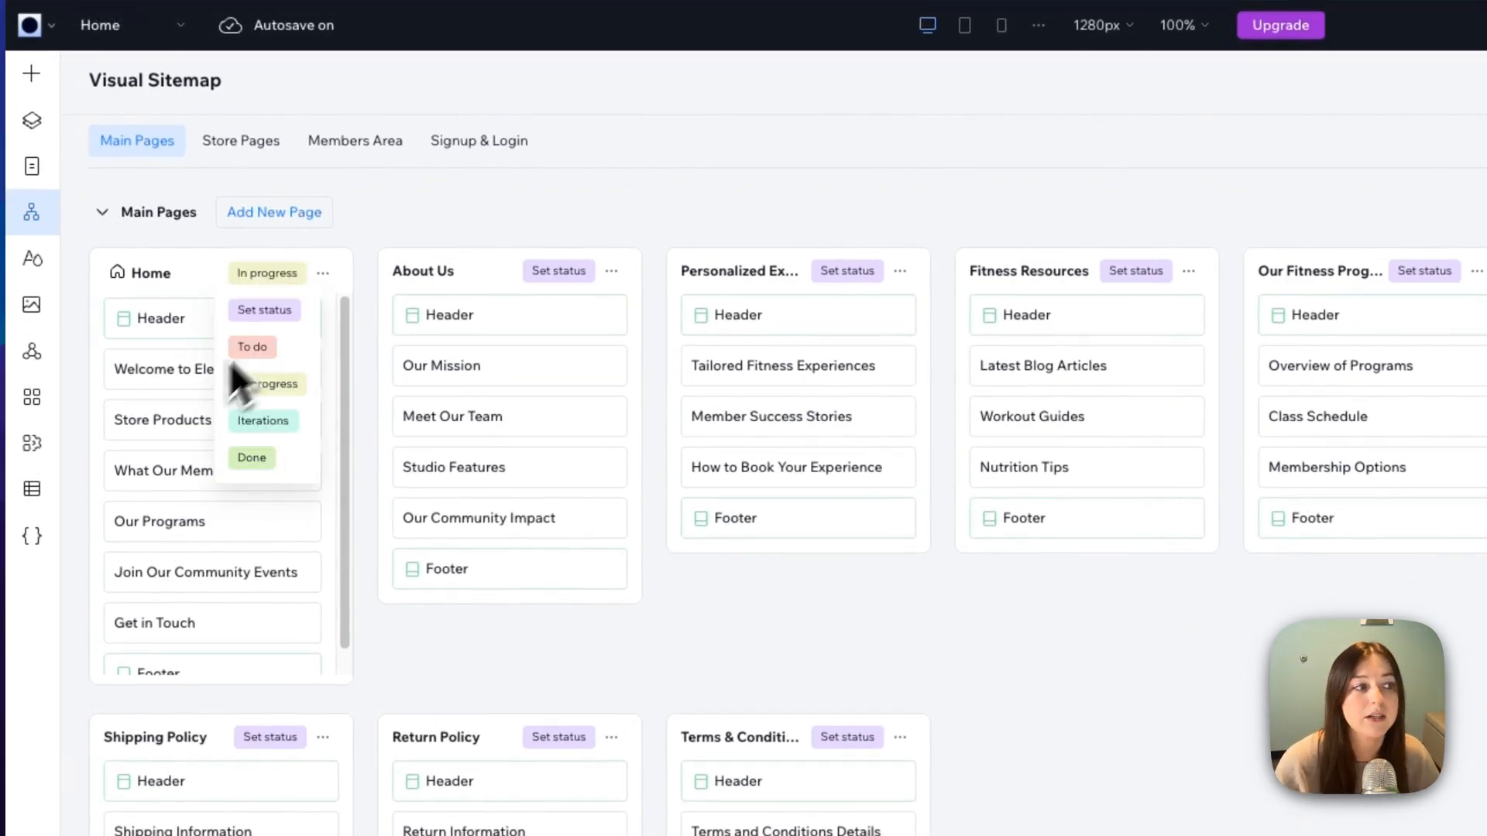
pyautogui.click(254, 458)
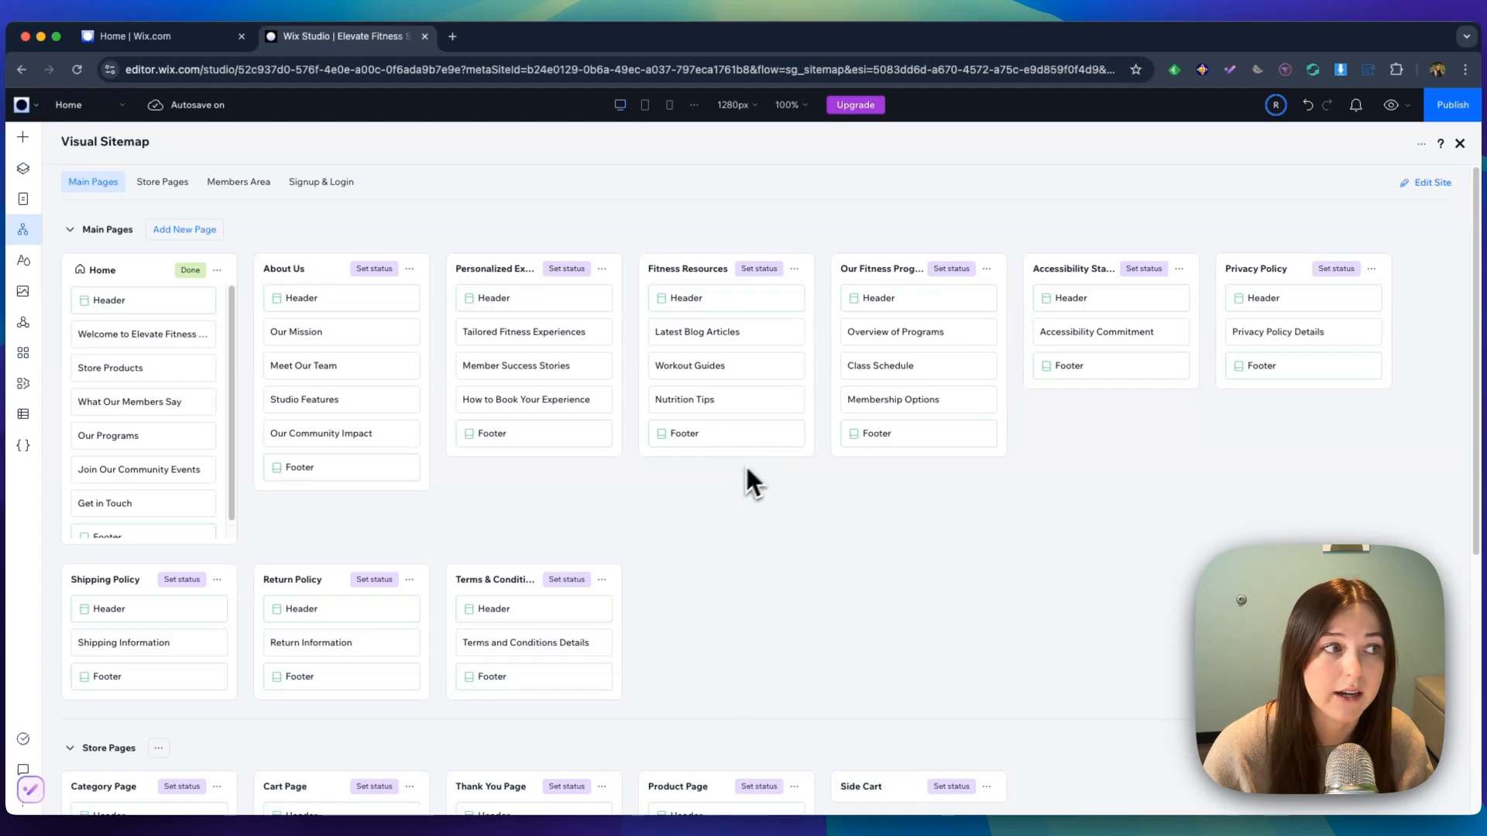
# - Add an About section directly below the welcome section on the Home page, with wireframe and content generation on
pyautogui.scroll(-1, 730, 483)
pyautogui.scroll(1, 731, 483)
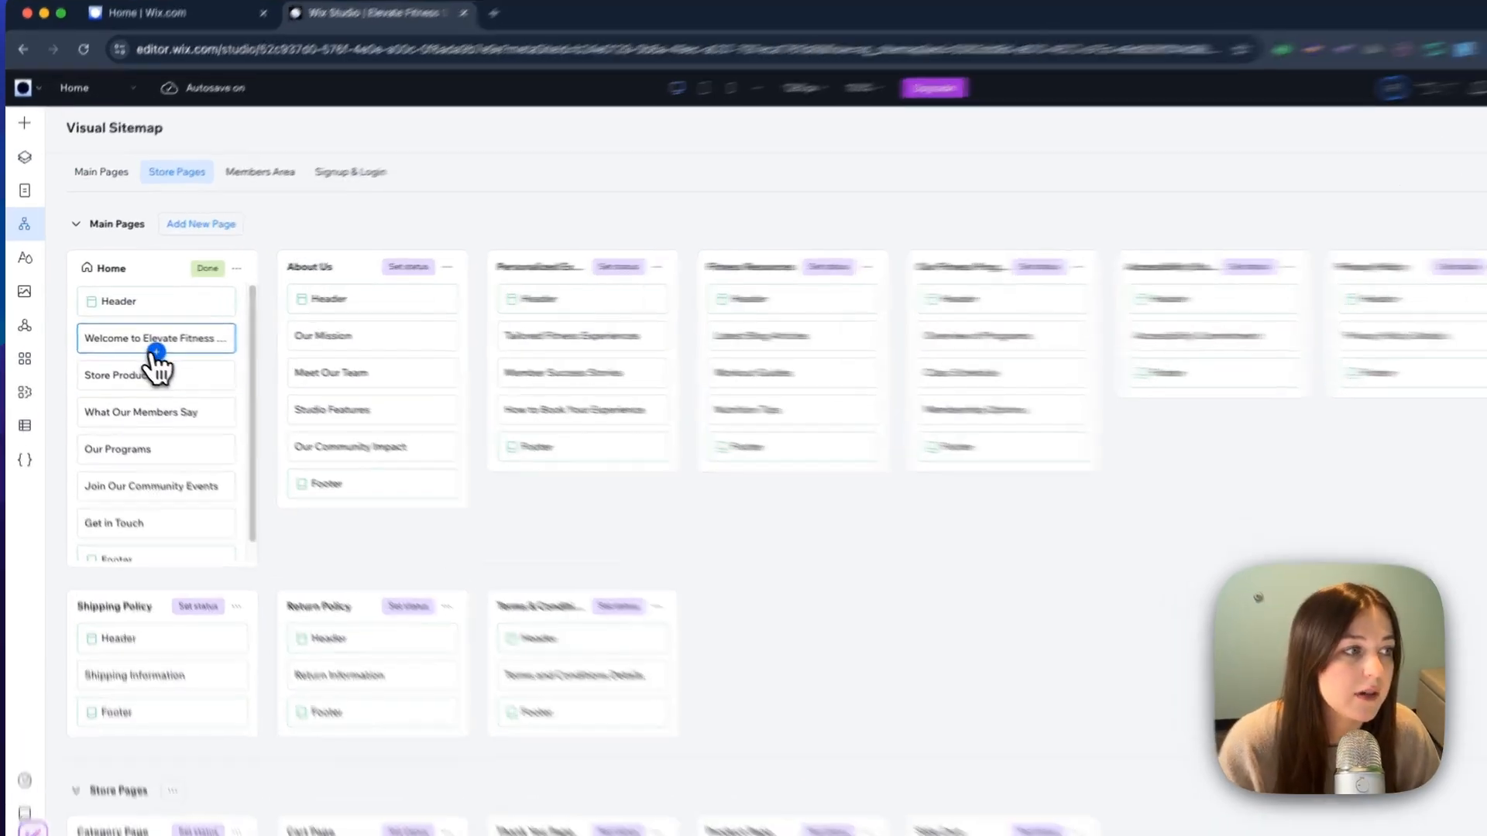
pyautogui.click(144, 347)
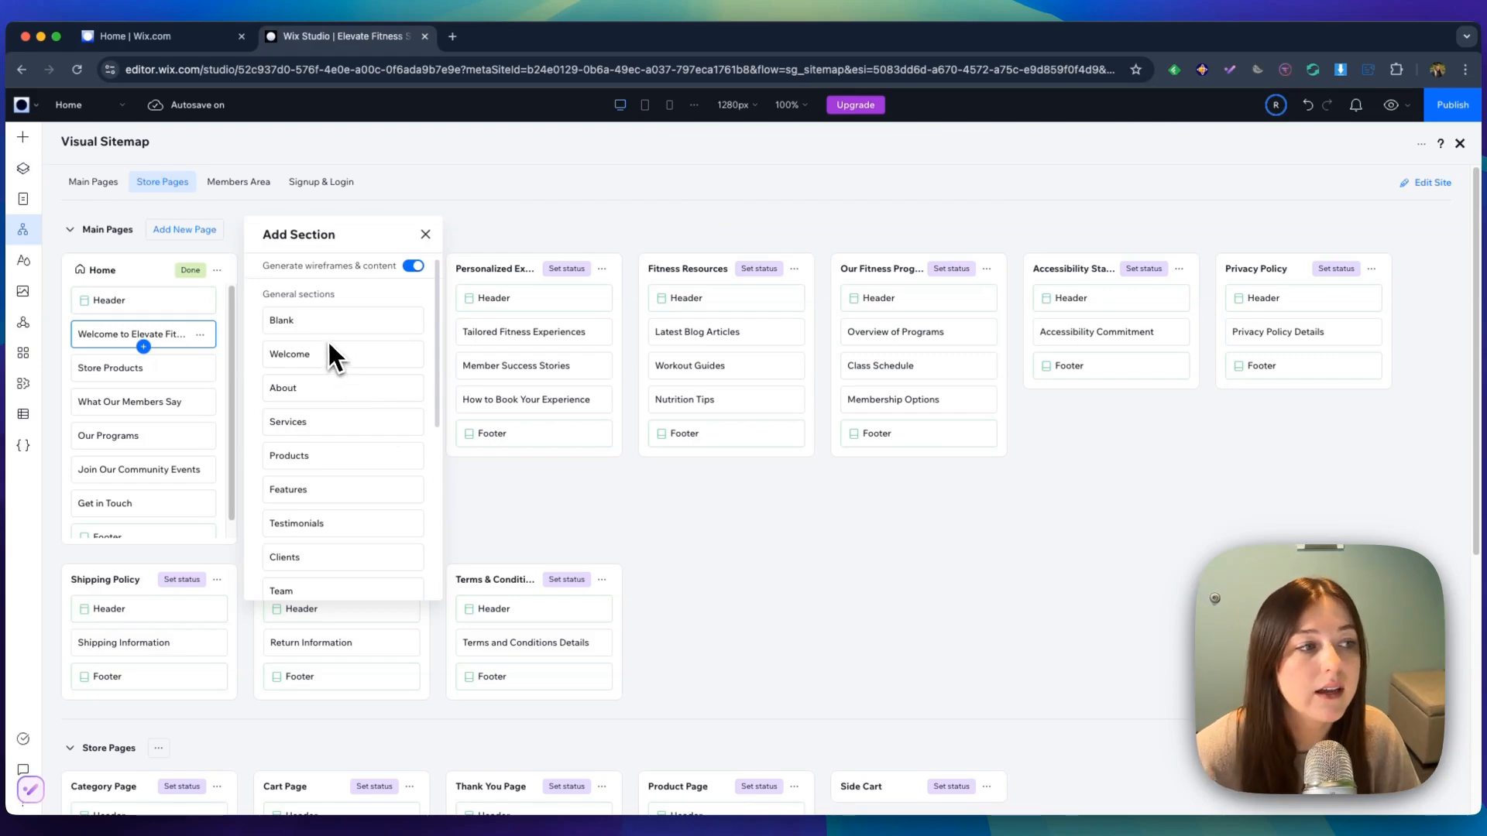
pyautogui.scroll(-3, 487, 361)
pyautogui.scroll(3, 488, 361)
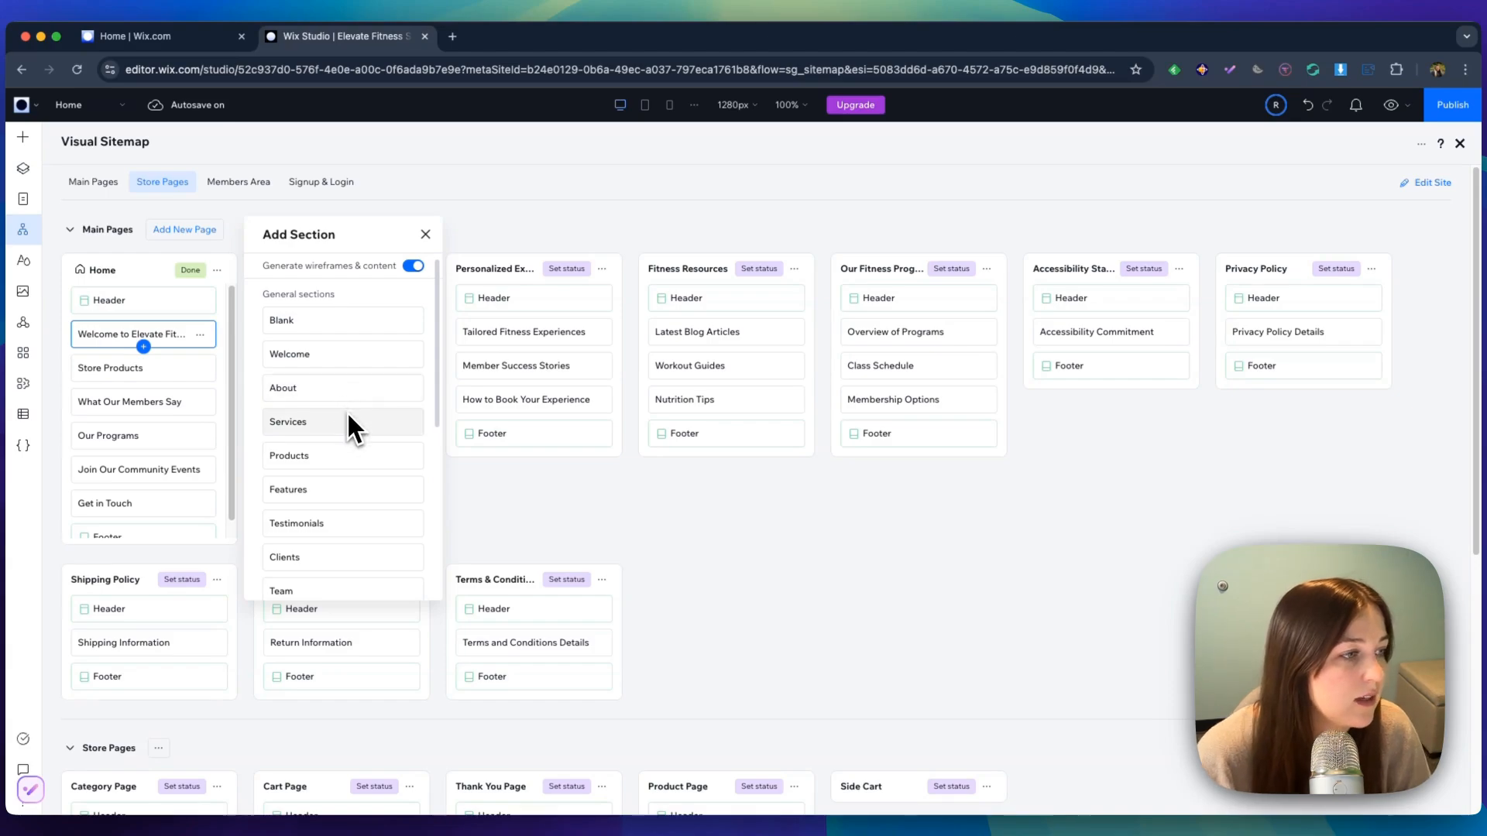
pyautogui.click(346, 389)
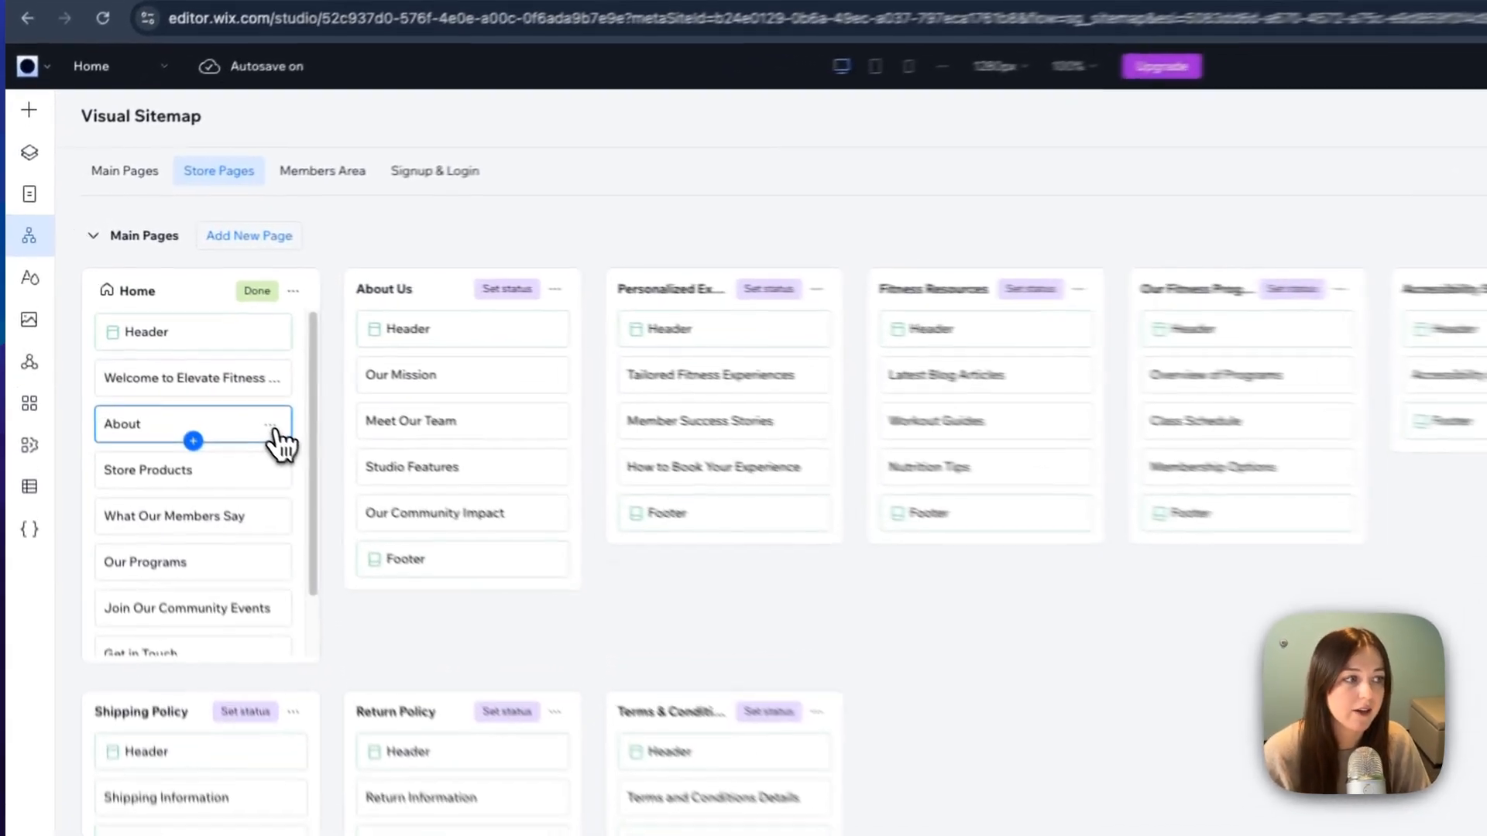
# - Rename the added About section on the Home page to "Create an Account"
pyautogui.click(200, 369)
pyautogui.click(391, 606)
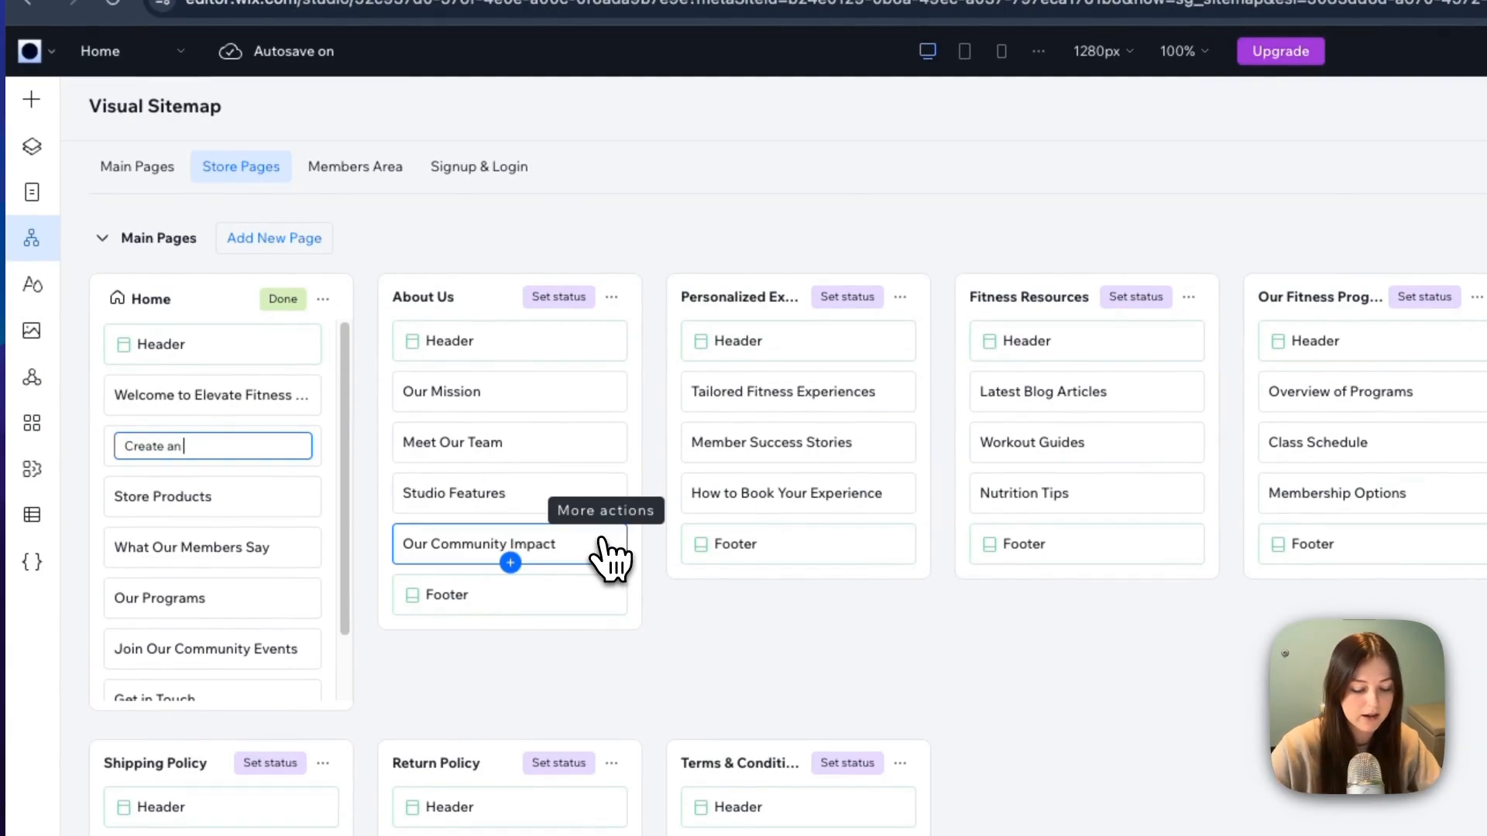
pyautogui.write('Create an Account')
pyautogui.press('Return')
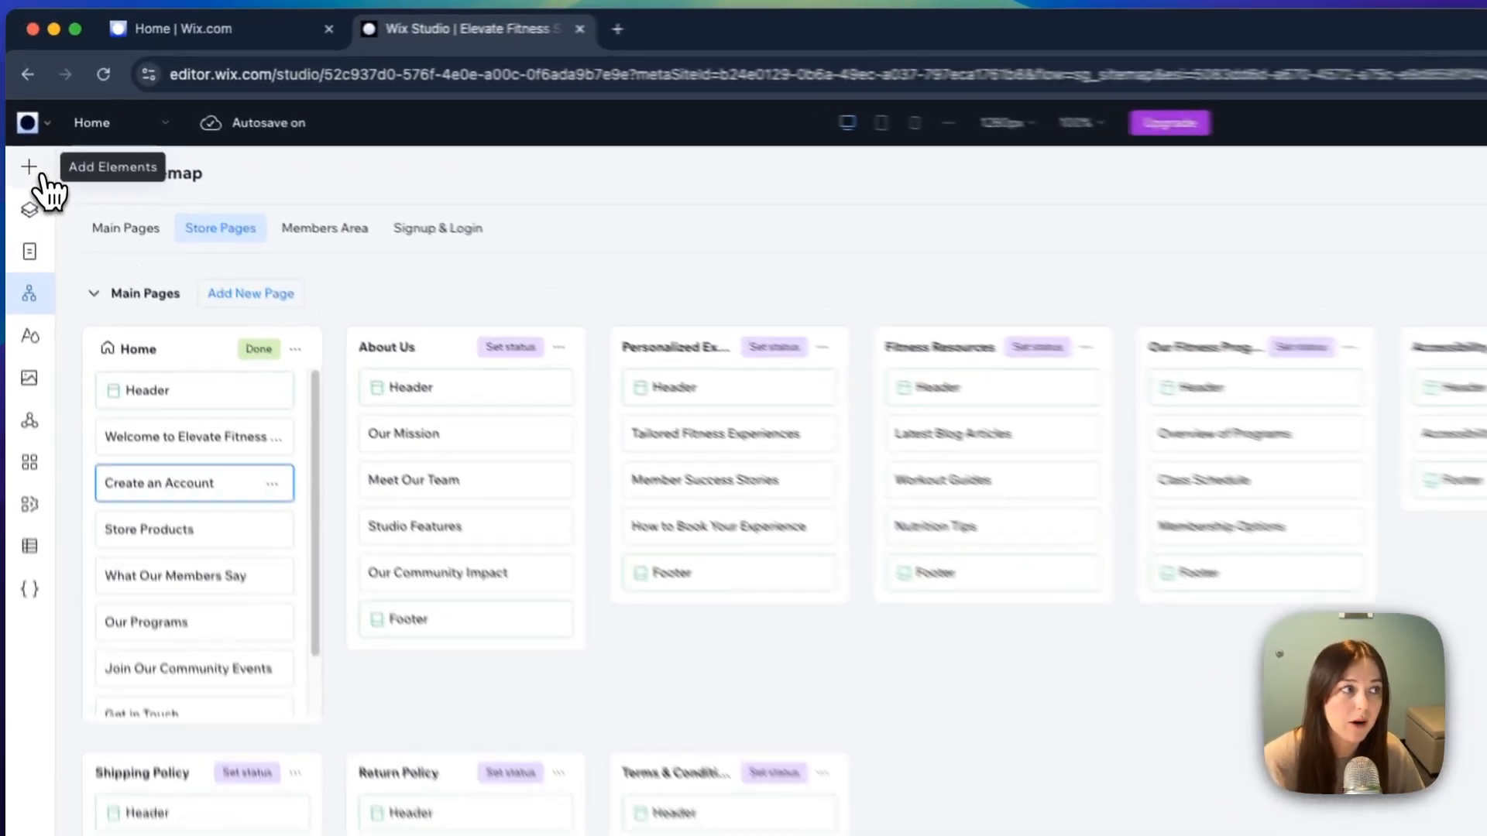
# - Return to the homepage canvas and examine the newly added section's layout, text and image below the hero
pyautogui.click(31, 99)
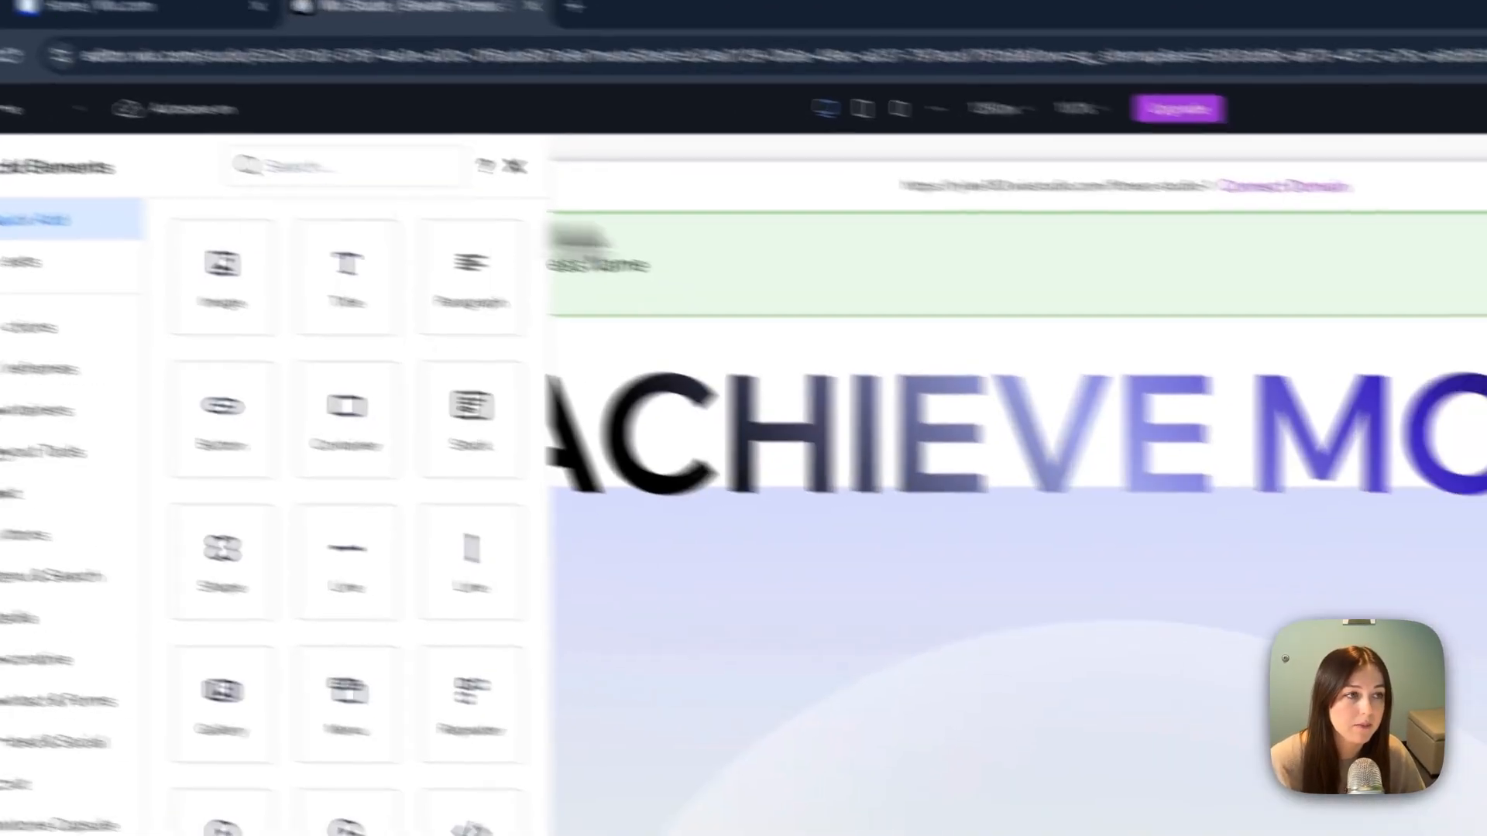
pyautogui.click(1130, 293)
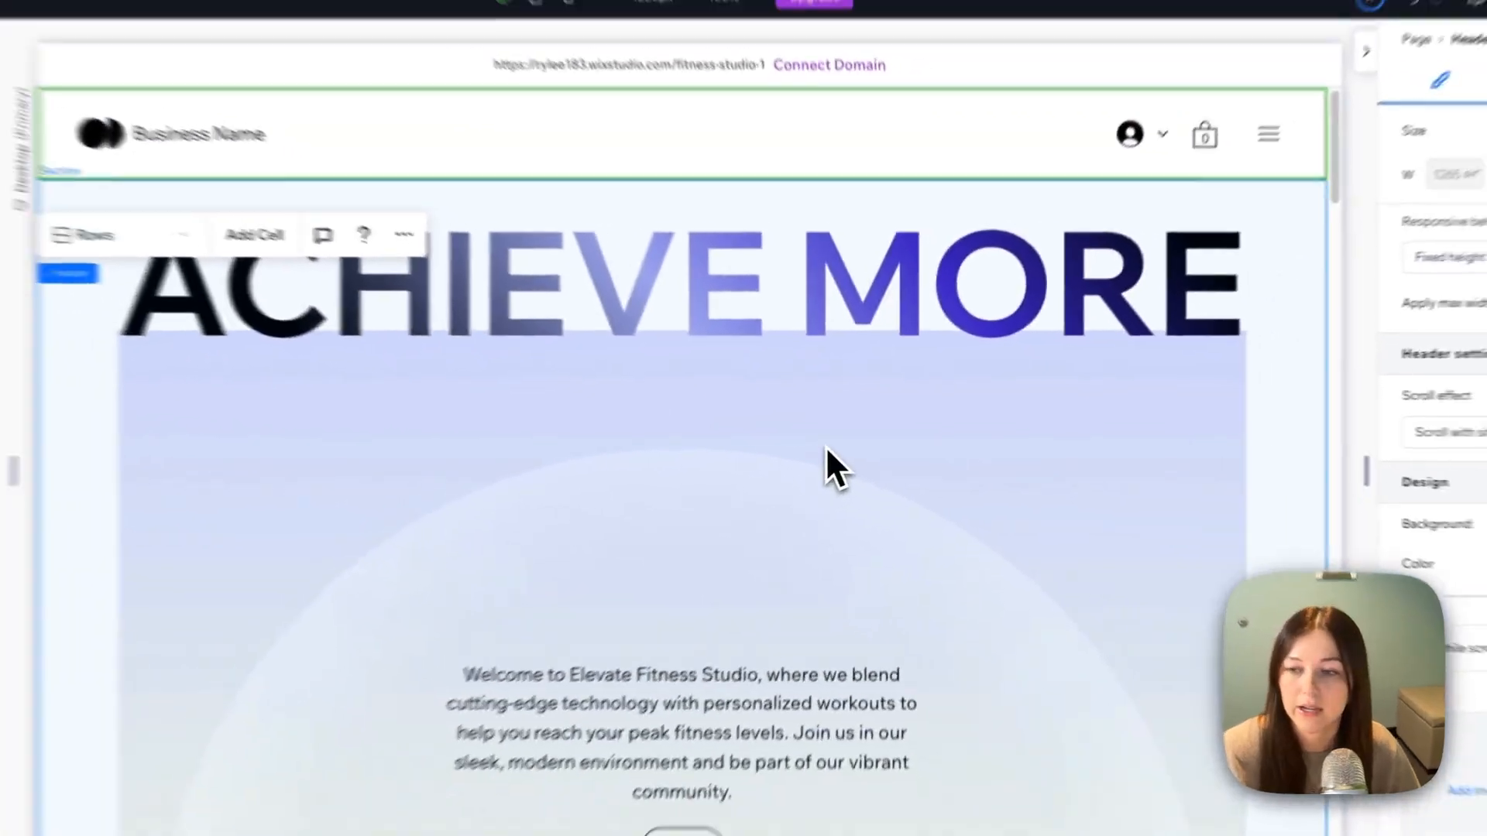
pyautogui.scroll(-6, 868, 526)
pyautogui.click(790, 539)
pyautogui.scroll(-2, 836, 546)
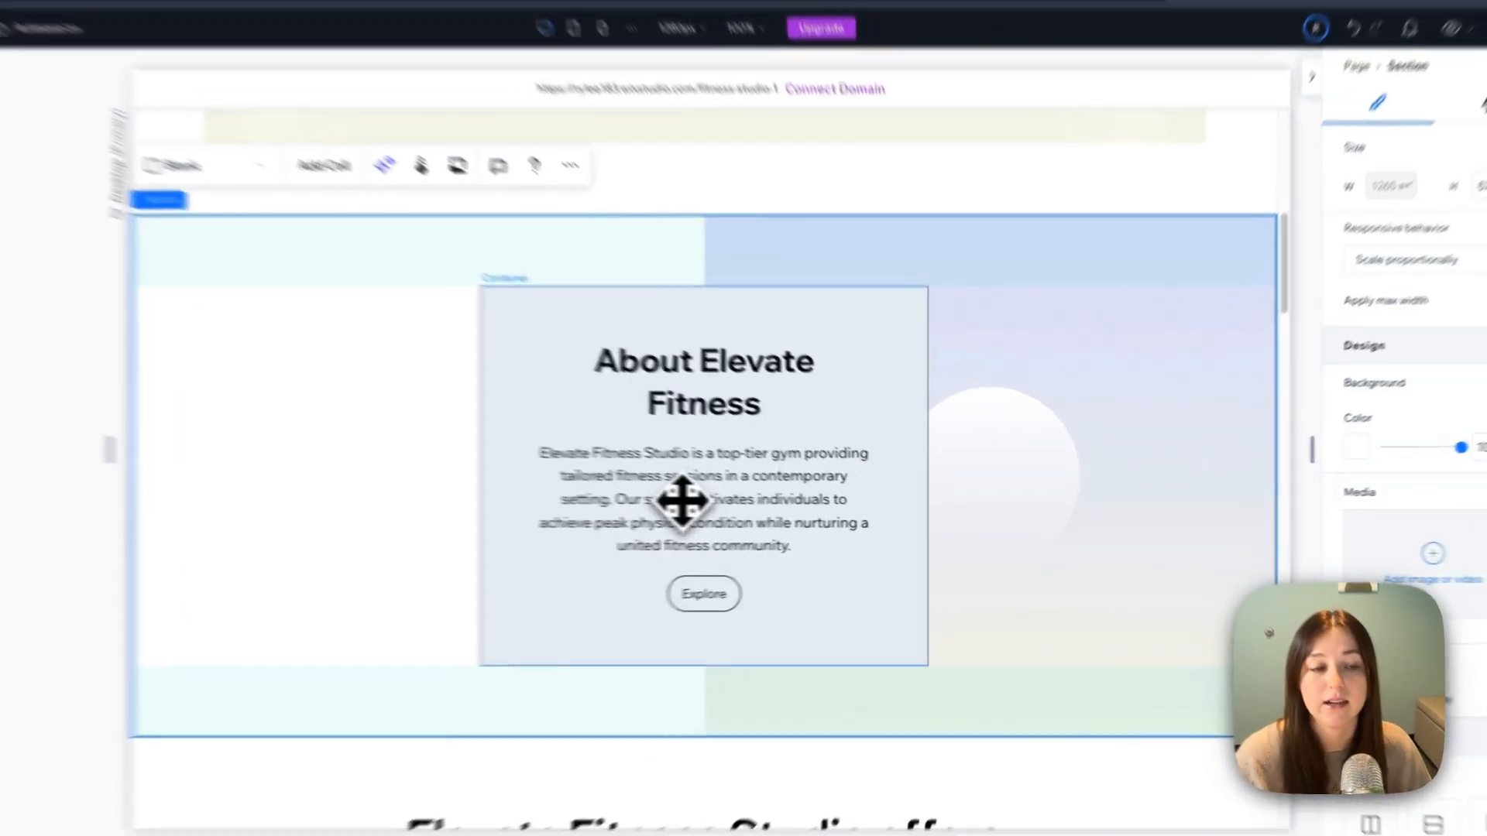
pyautogui.click(736, 507)
pyautogui.click(736, 508)
pyautogui.click(737, 507)
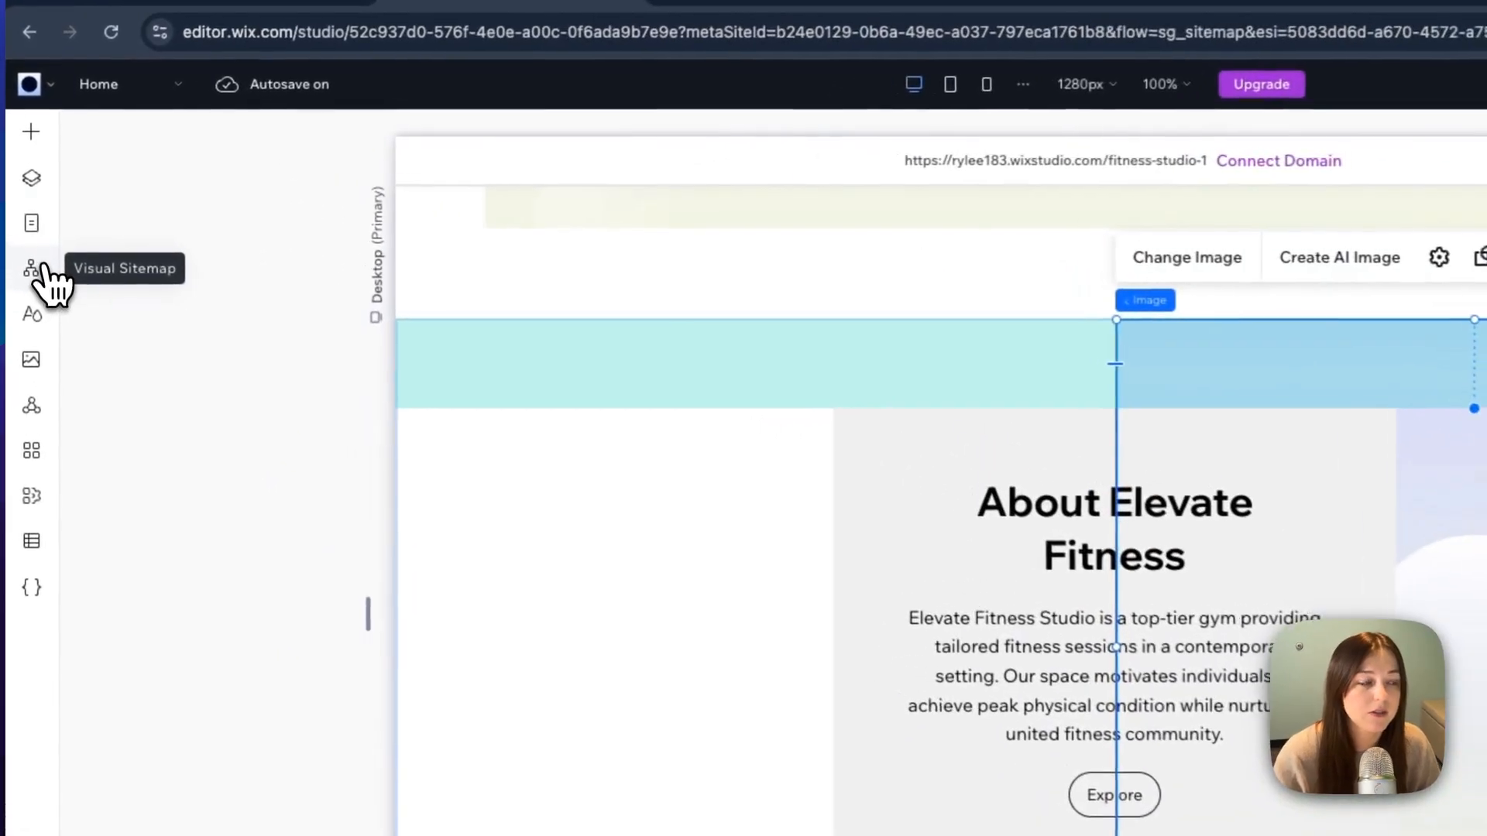
# - Generate a "Create an Account" page described as "A sign up page for customers to create an account to track their services and products for their gym membership"
pyautogui.click(35, 278)
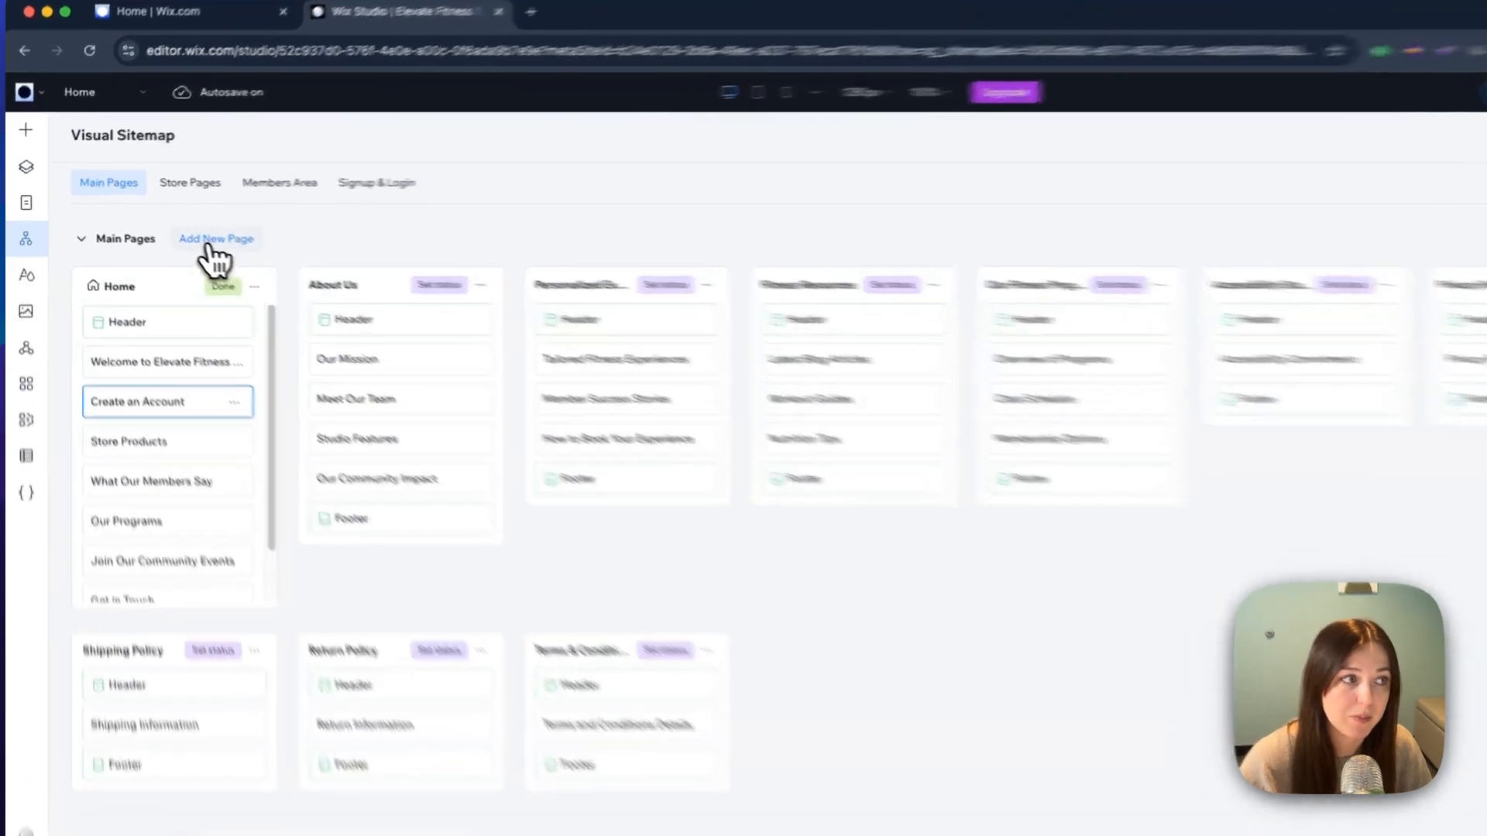
pyautogui.click(183, 231)
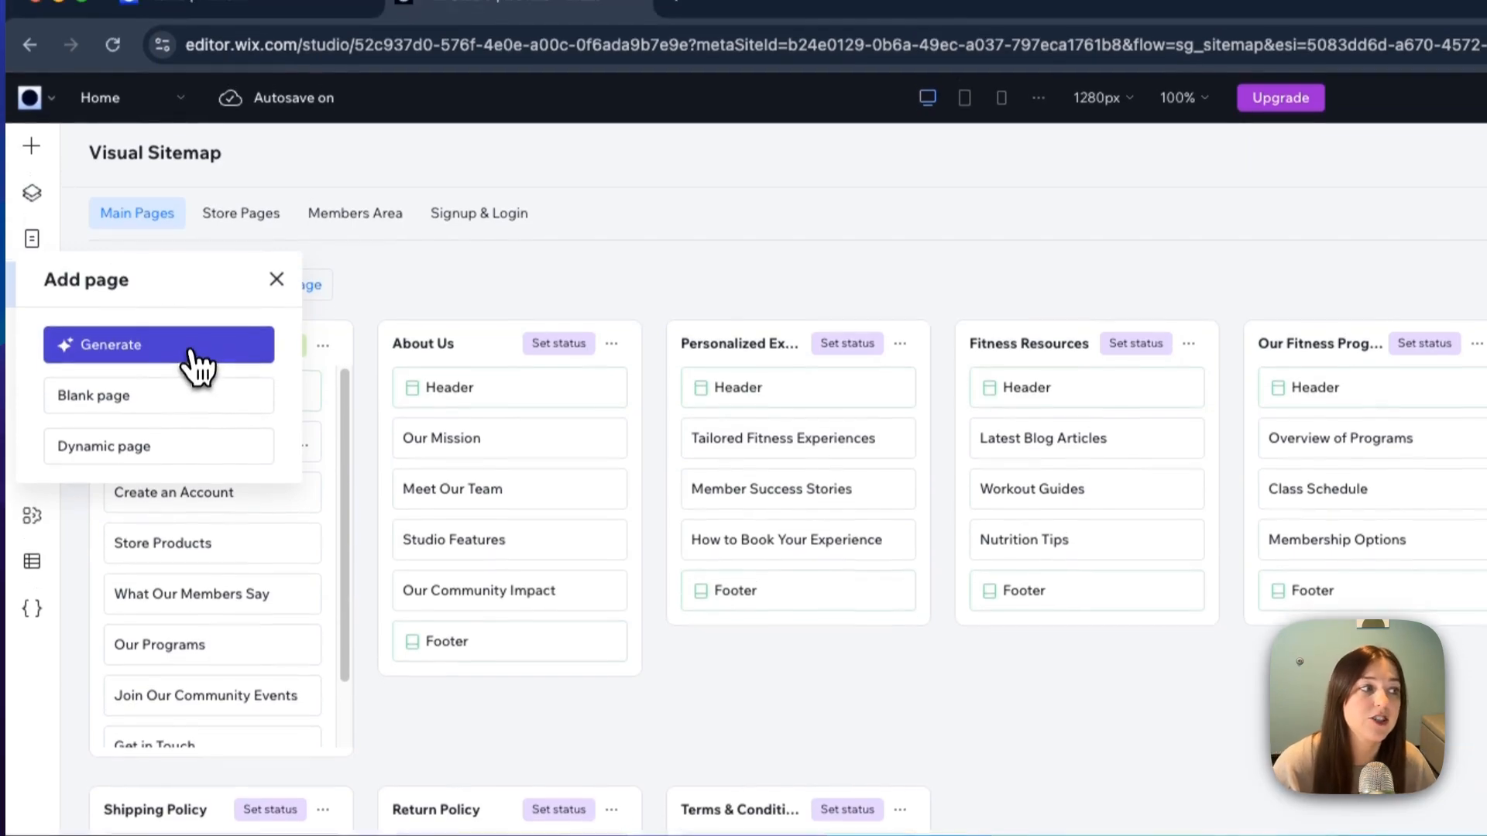
pyautogui.click(203, 319)
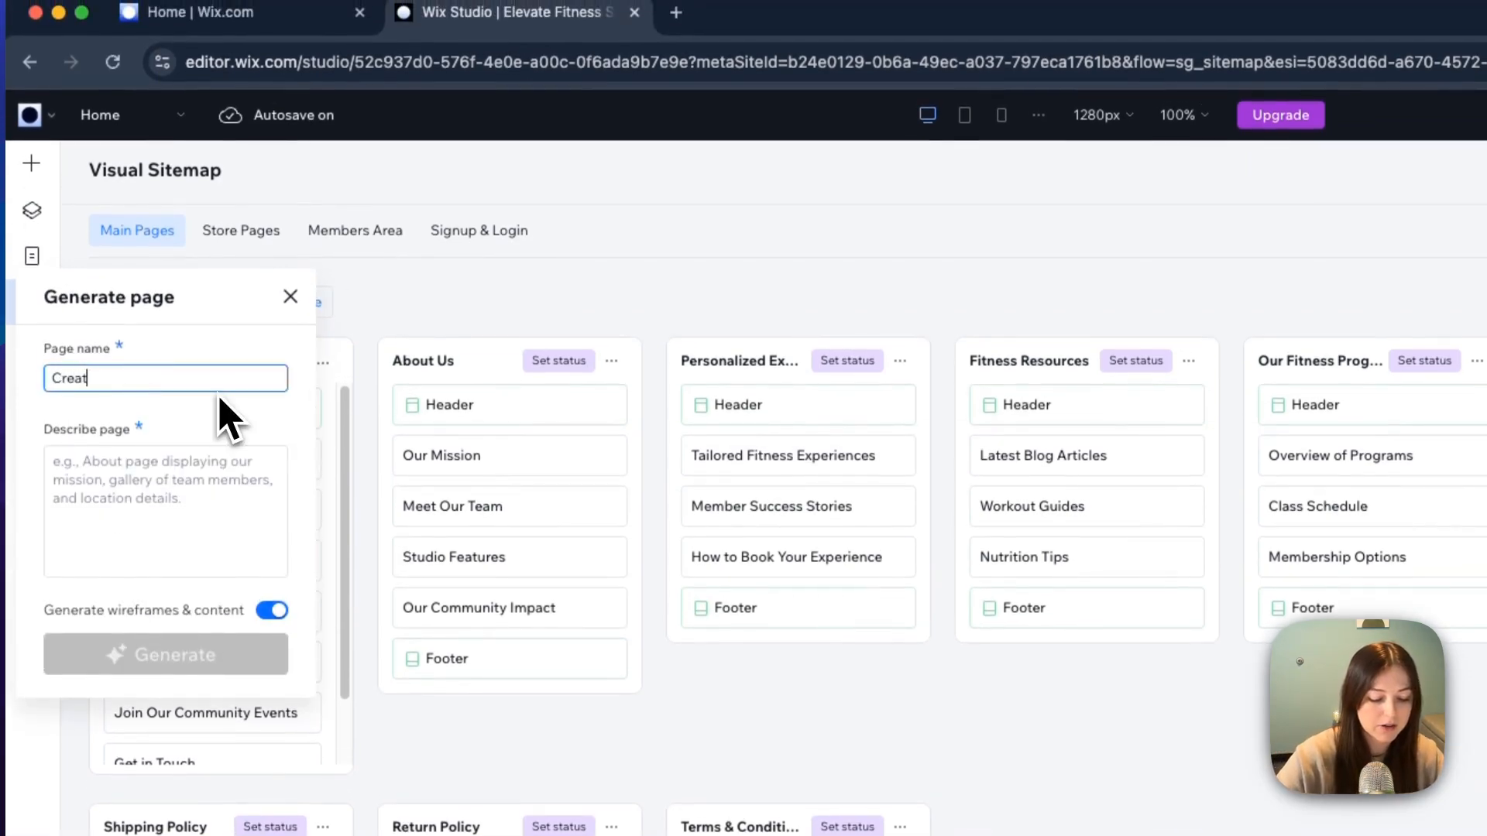
pyautogui.write('Create an Account')
pyautogui.click(186, 453)
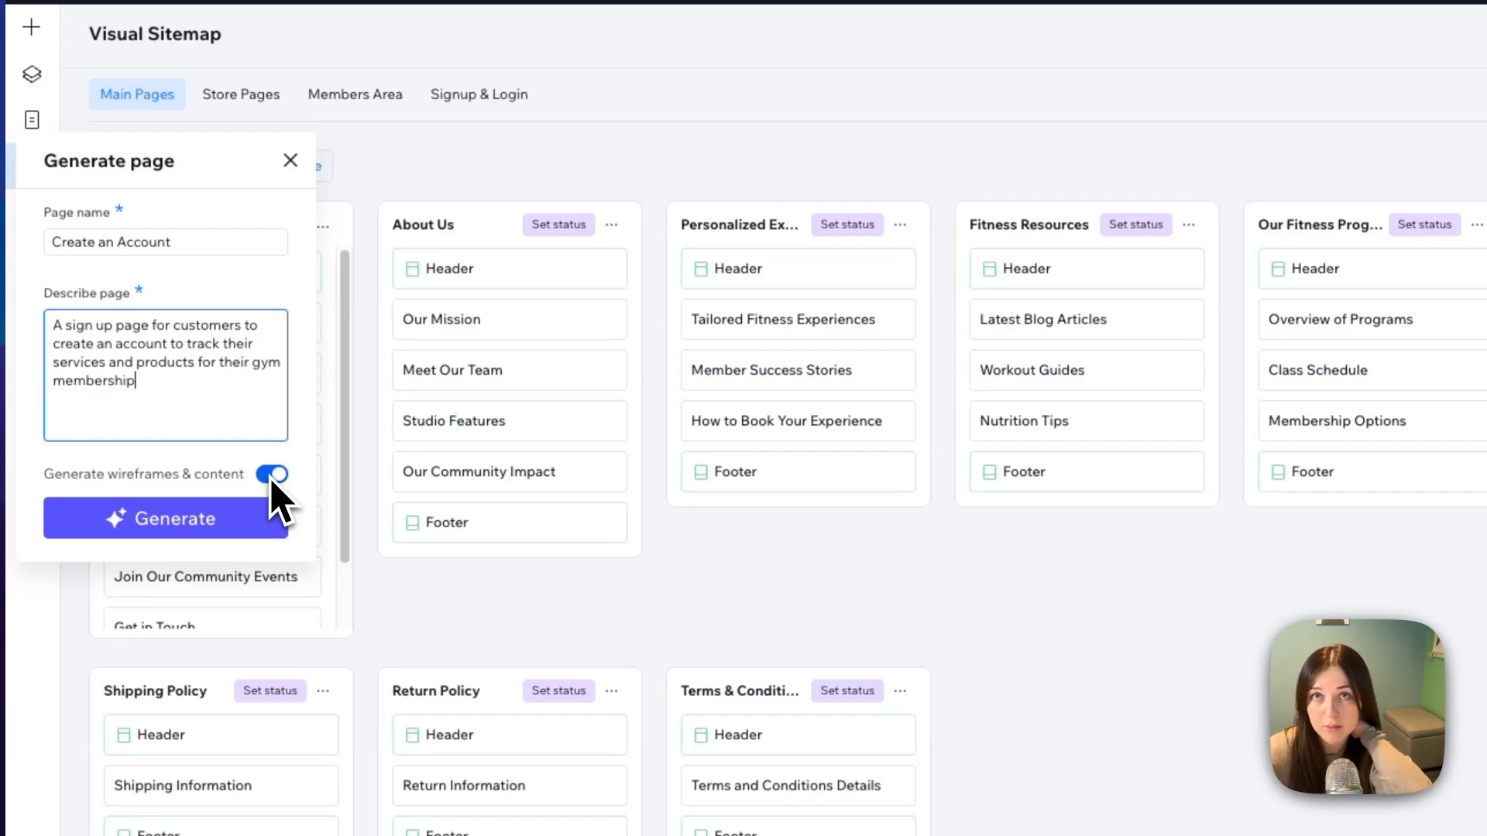
pyautogui.click(209, 521)
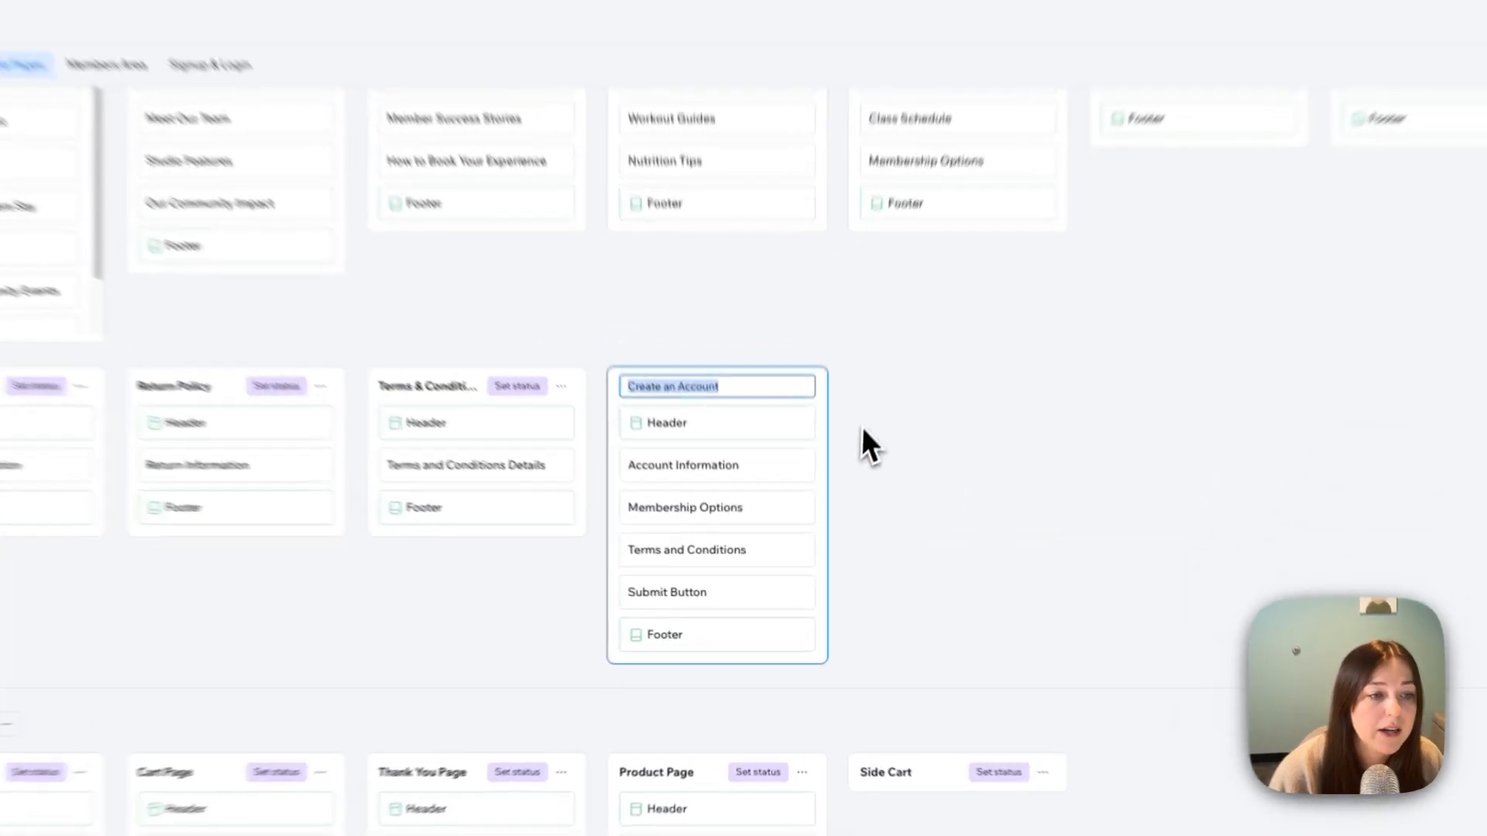
pyautogui.click(865, 453)
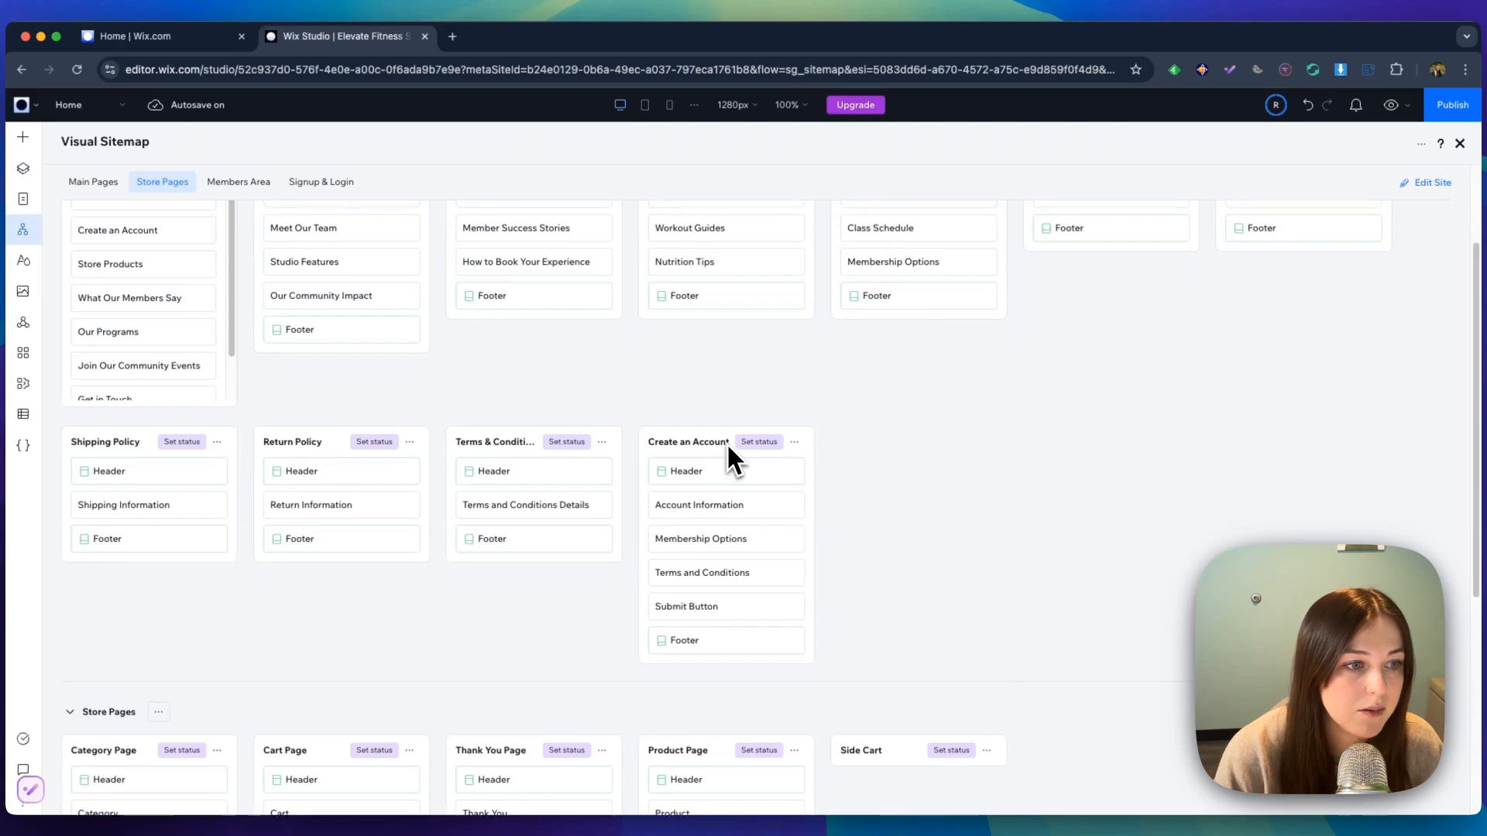
# - Move the Create an Account page in the sitemap between the About Us and Personalized Experiences pages
pyautogui.scroll(3, 726, 443)
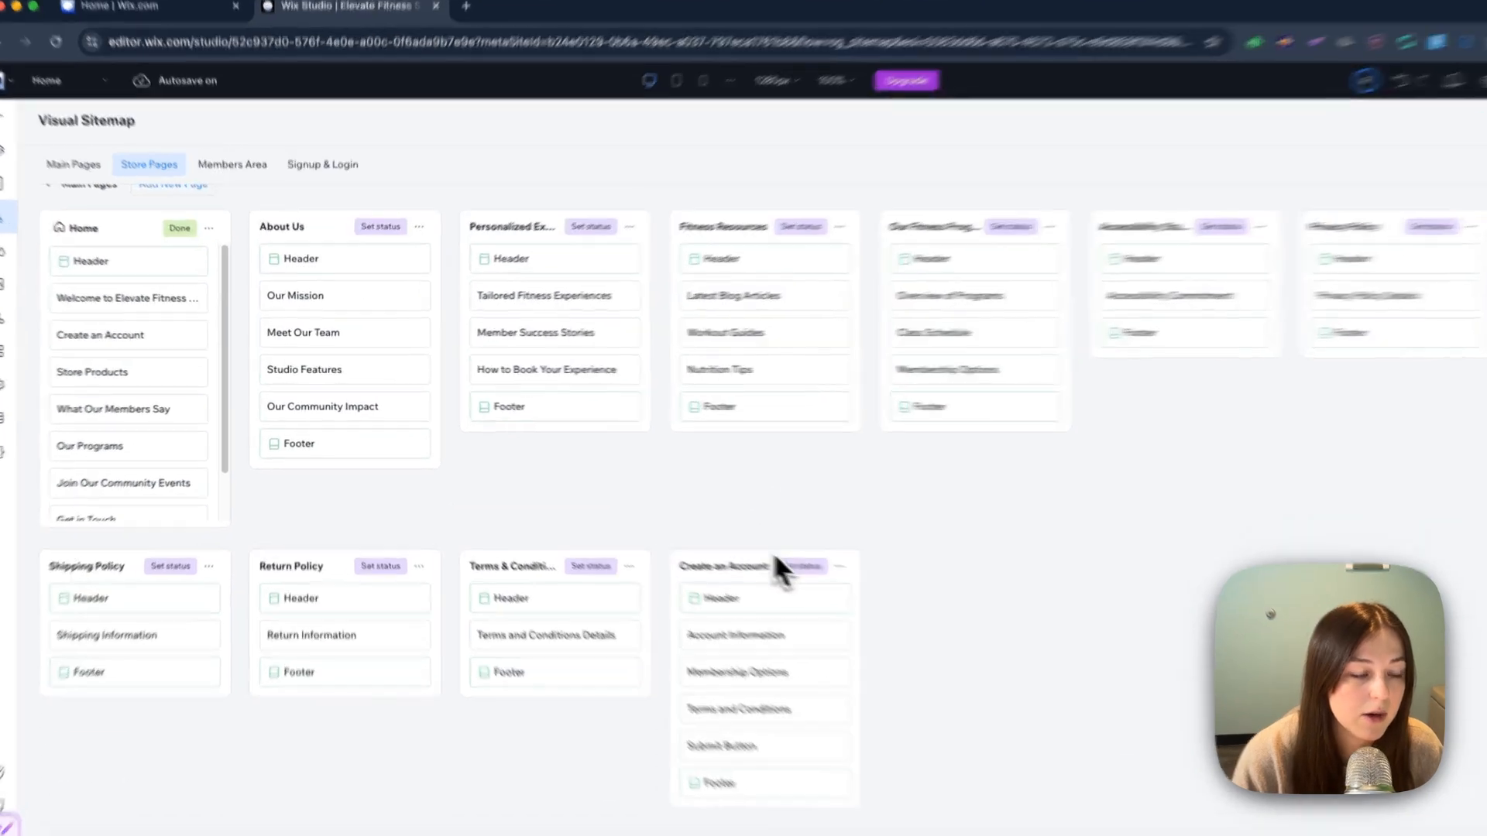
pyautogui.moveTo(743, 542); pyautogui.dragTo(504, 233)
pyautogui.moveTo(606, 170); pyautogui.dragTo(608, 175)
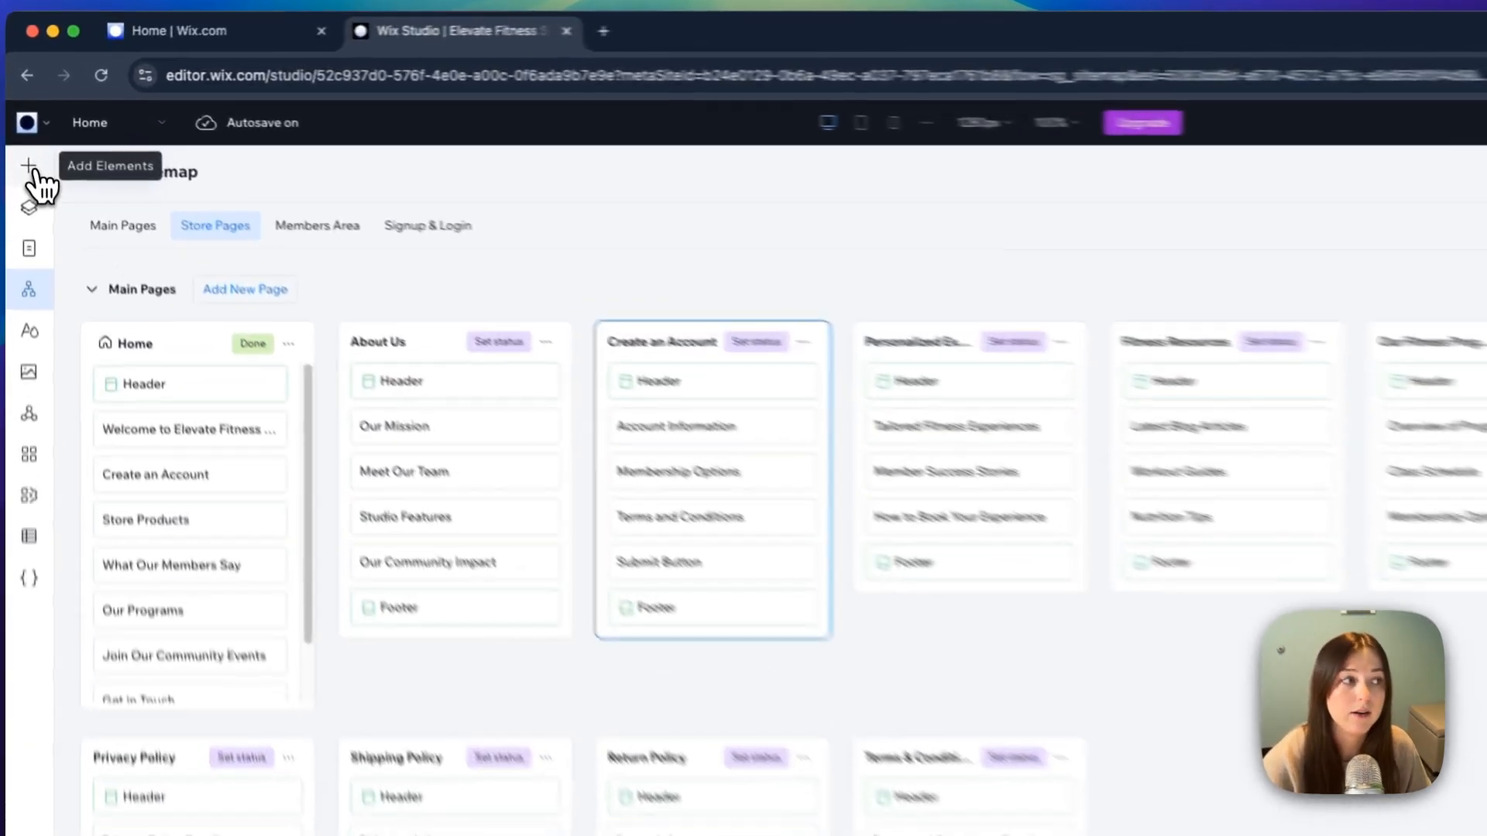
# - Open the Create an Account page on the editor canvas and examine its account information, membership options and legal terms sections
pyautogui.click(23, 137)
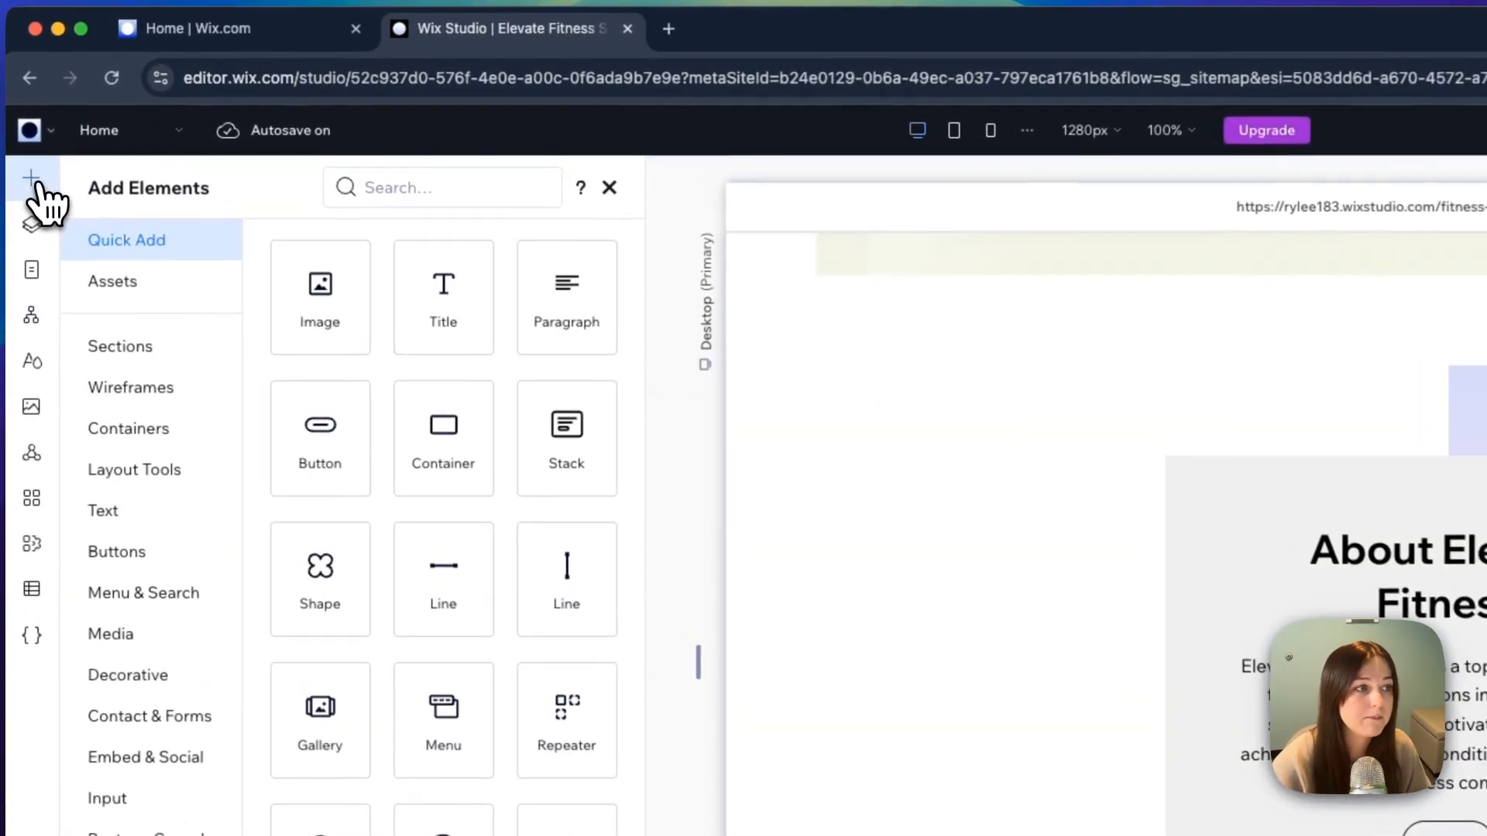
pyautogui.click(510, 245)
pyautogui.click(108, 133)
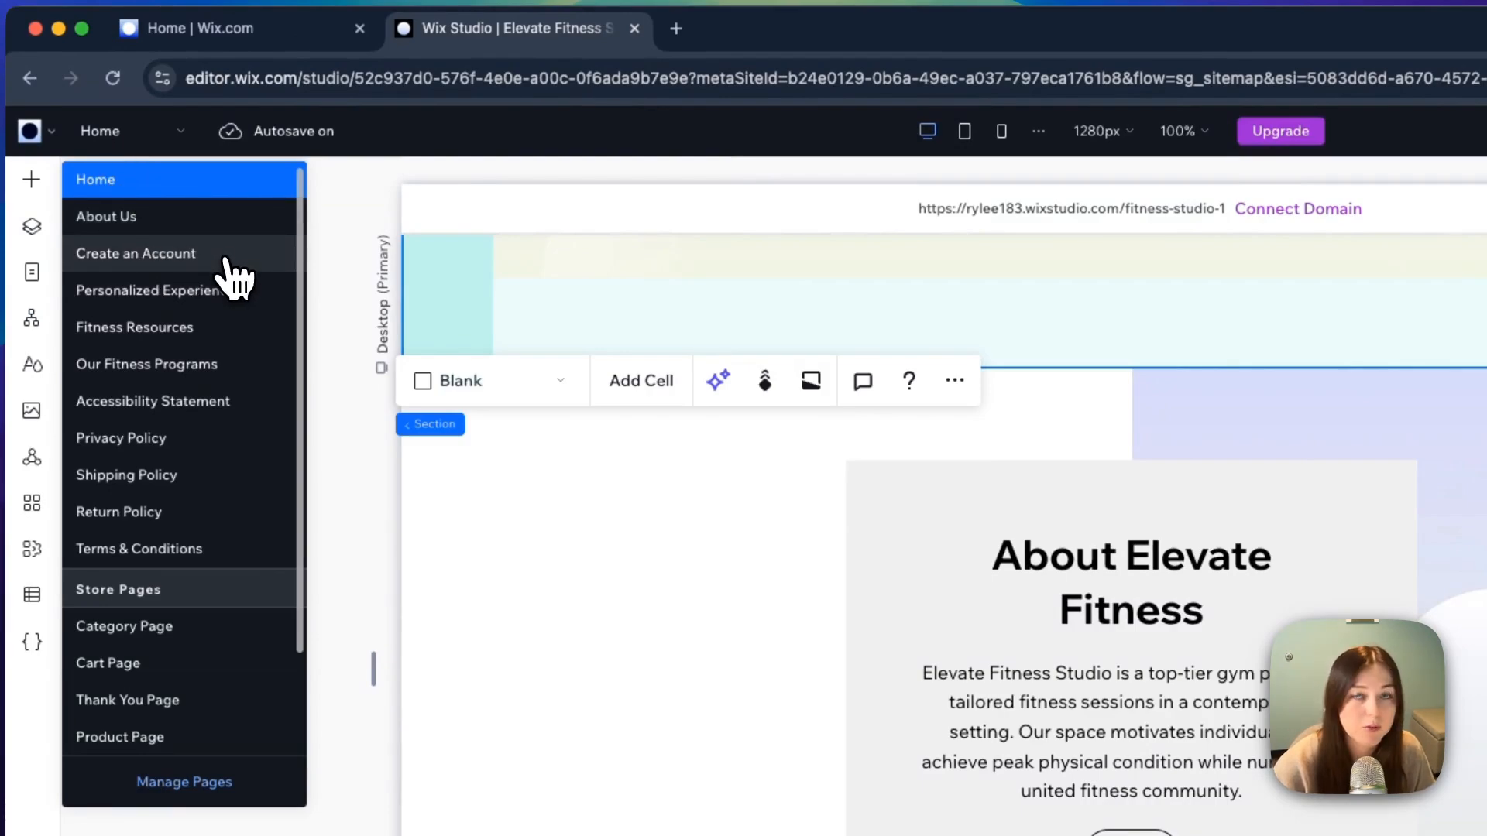
pyautogui.click(136, 253)
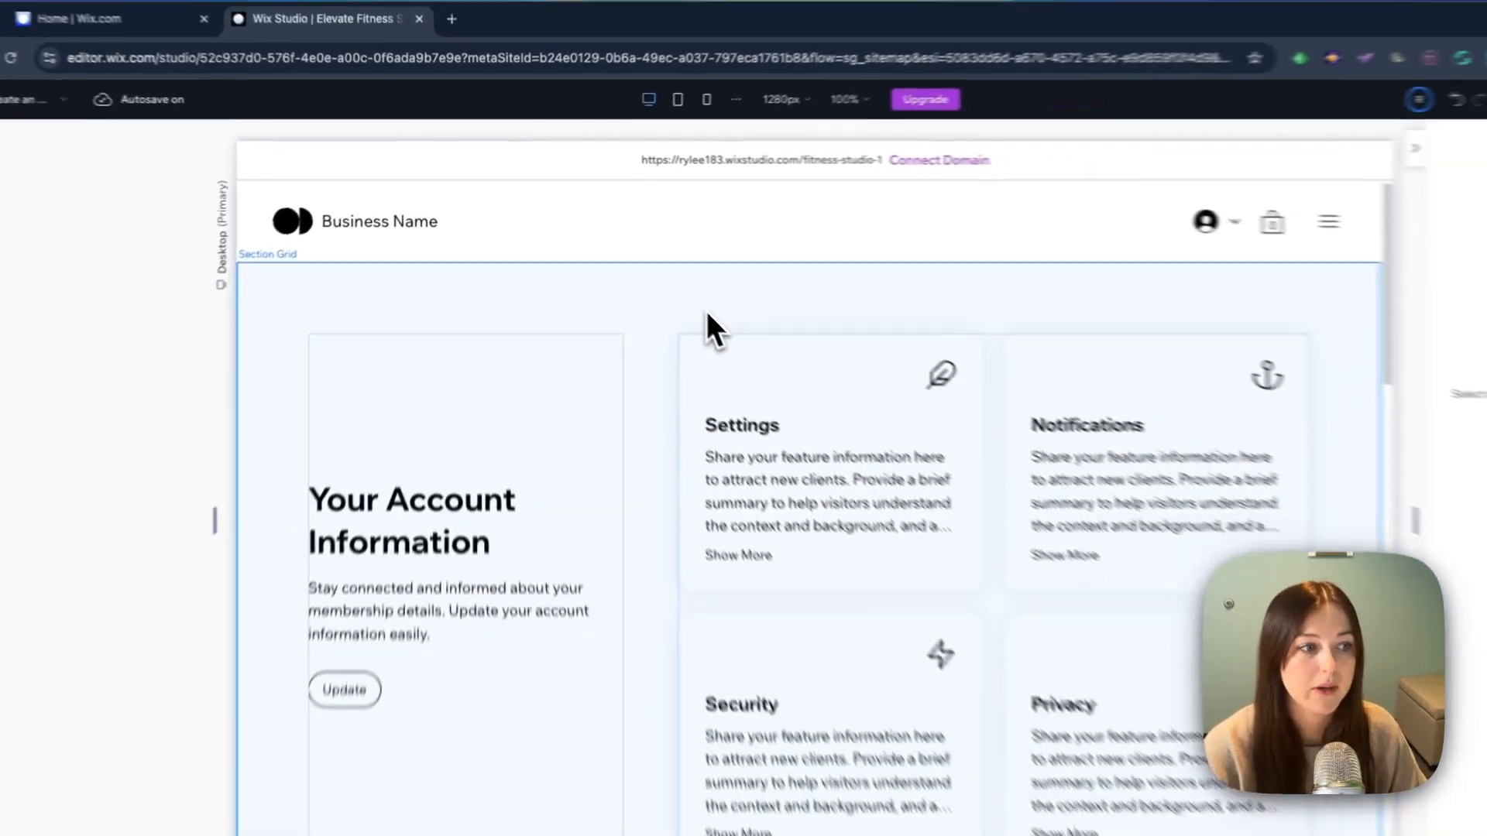
pyautogui.scroll(-8, 883, 442)
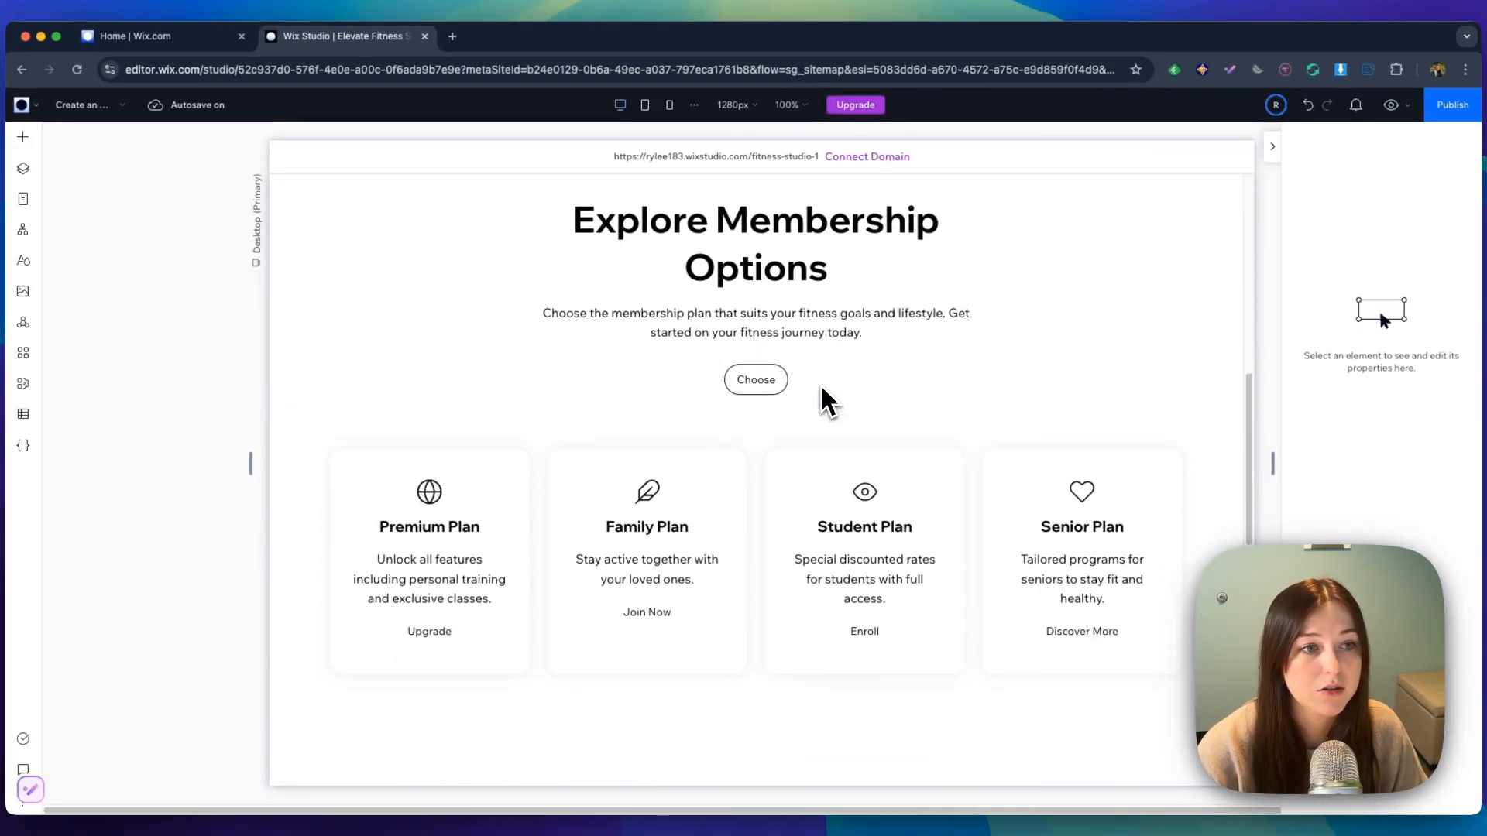
pyautogui.scroll(-10, 824, 391)
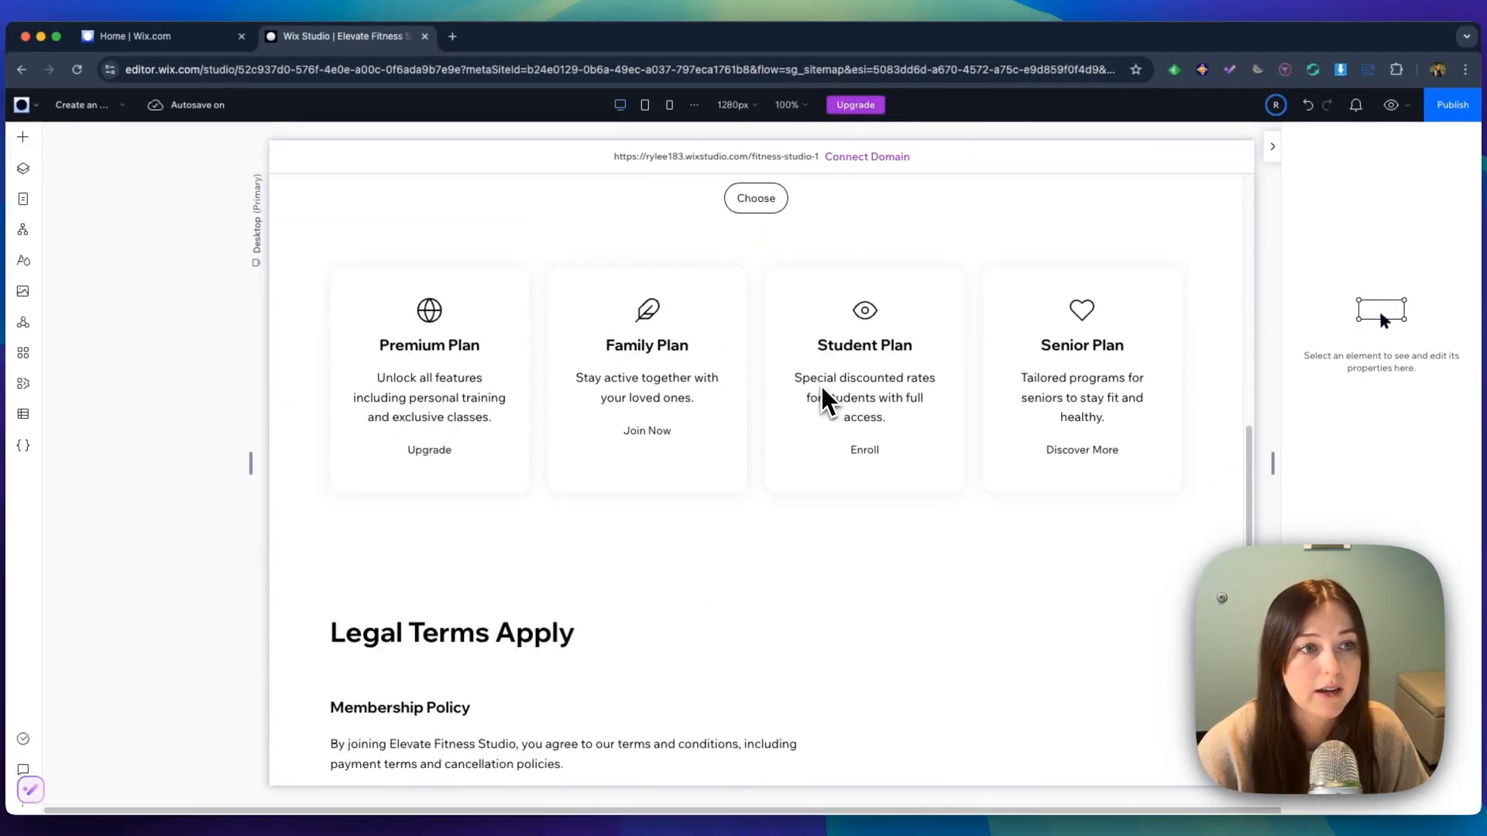